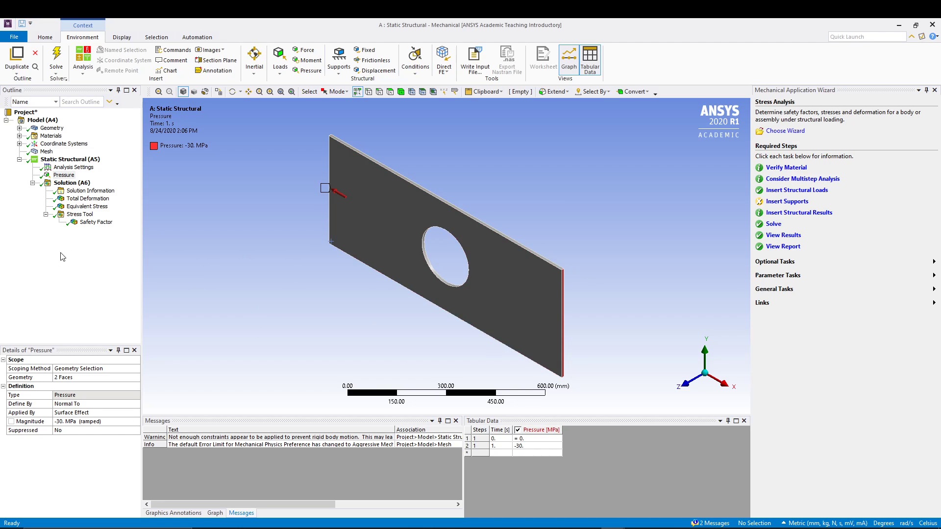
Step: Review the total deformation, von Mises stress, plate geometry, mesh and applied pressure
click(84, 198)
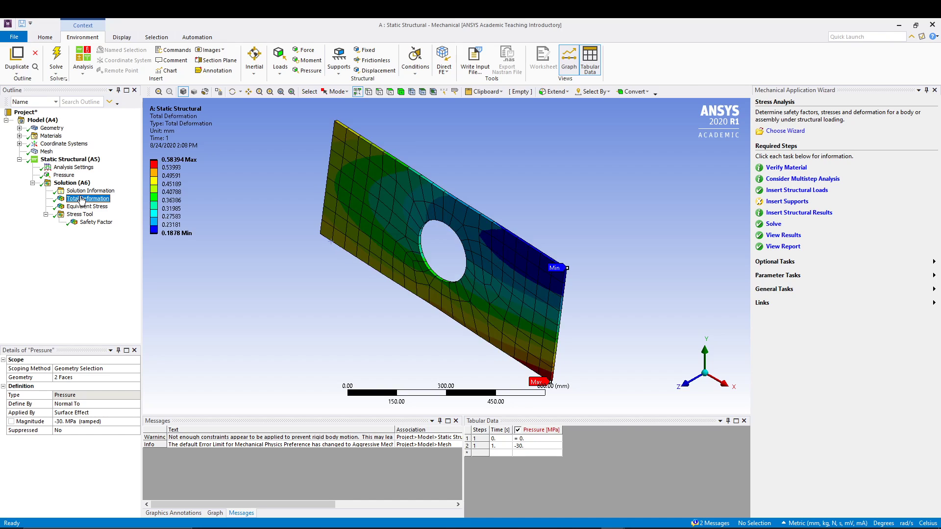
click(81, 207)
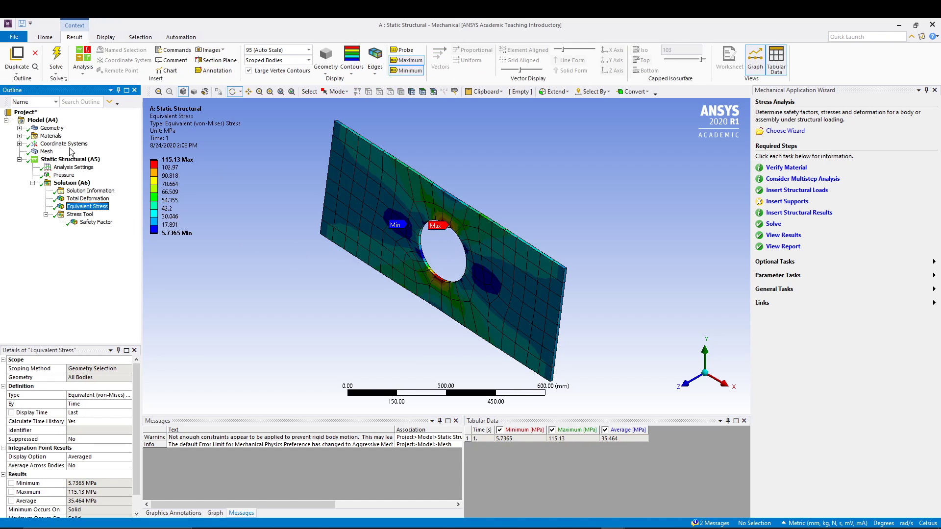
click(53, 129)
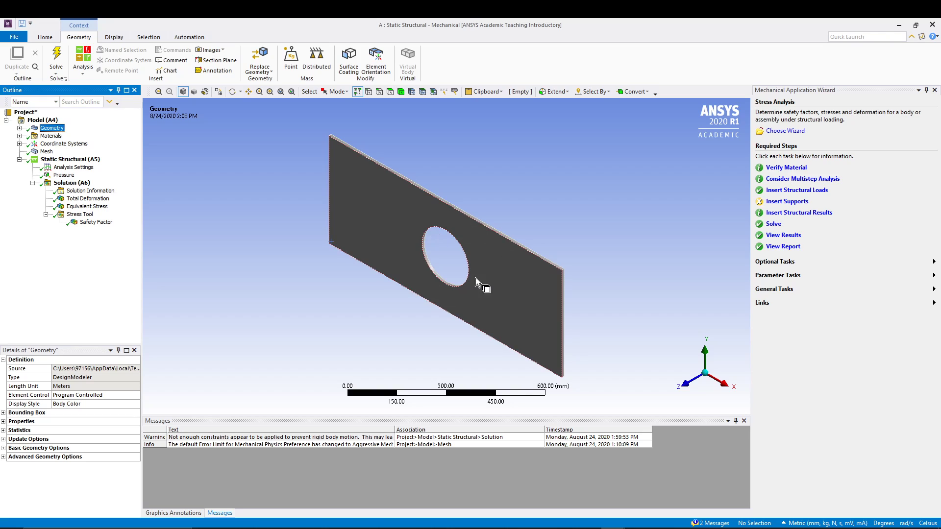
click(46, 151)
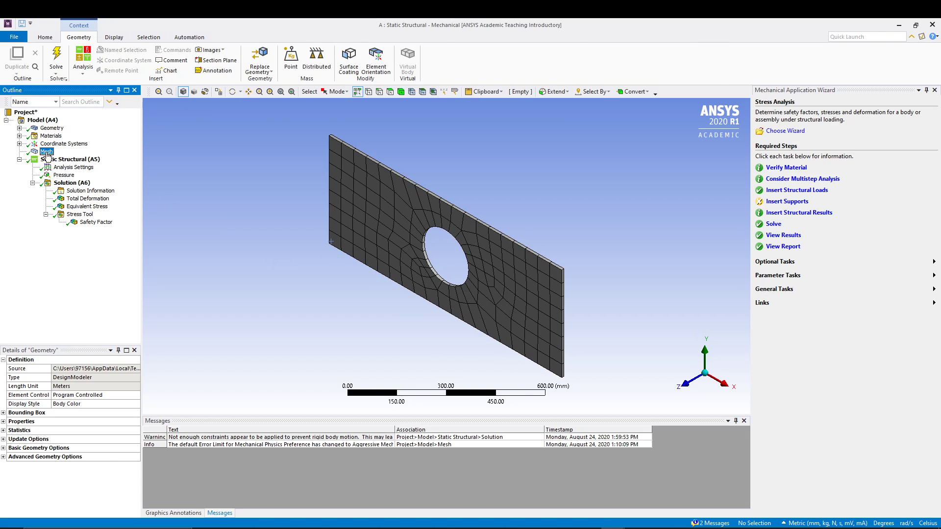
click(63, 175)
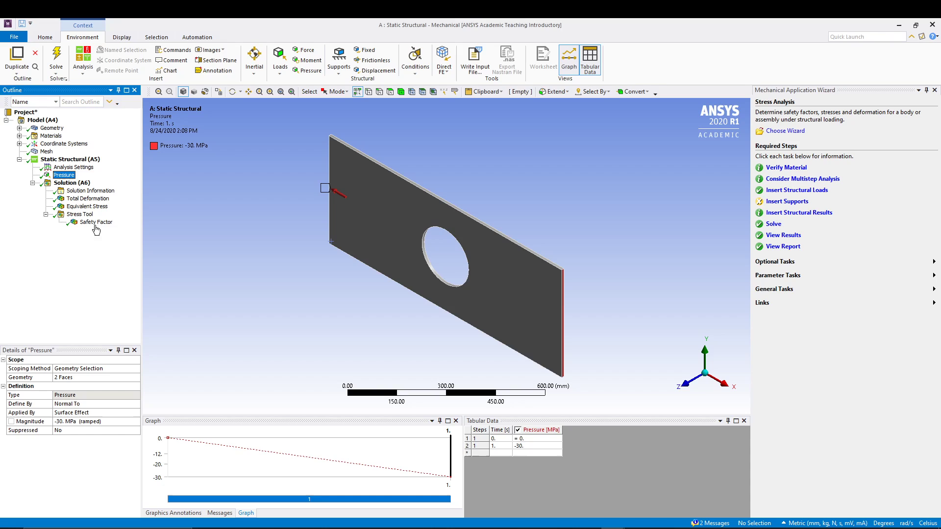
Step: Step back through deformation and stress to the safety factor contour, minimum 2.1715
click(88, 199)
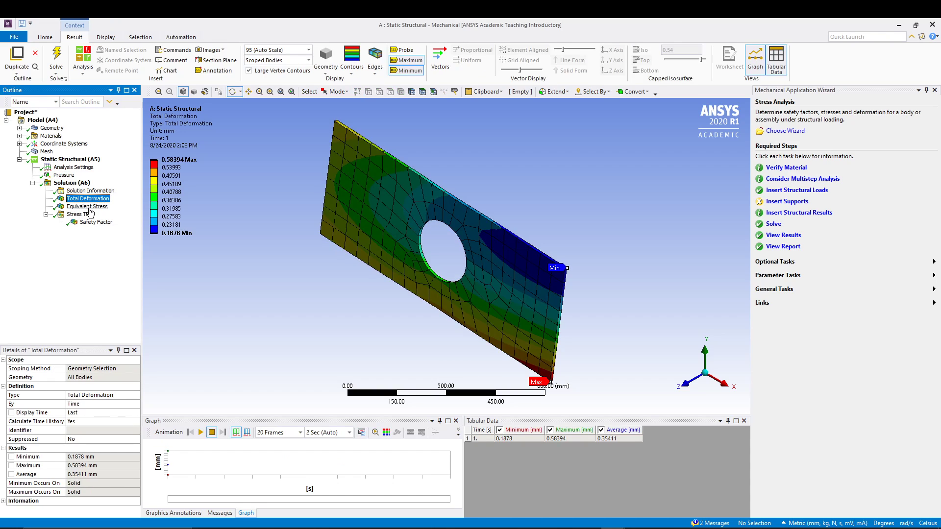
click(88, 206)
click(95, 222)
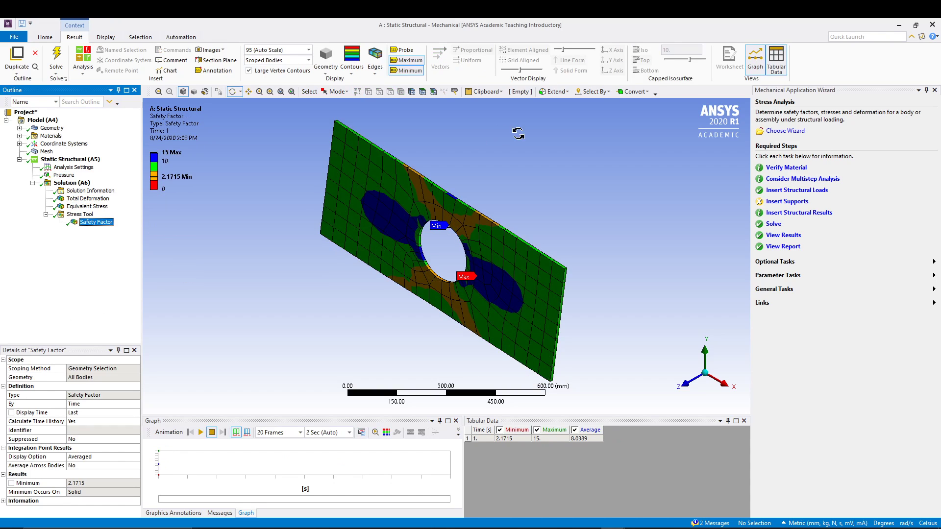
Step: Close Mechanical and delete the existing Static Structural system from the project
click(933, 25)
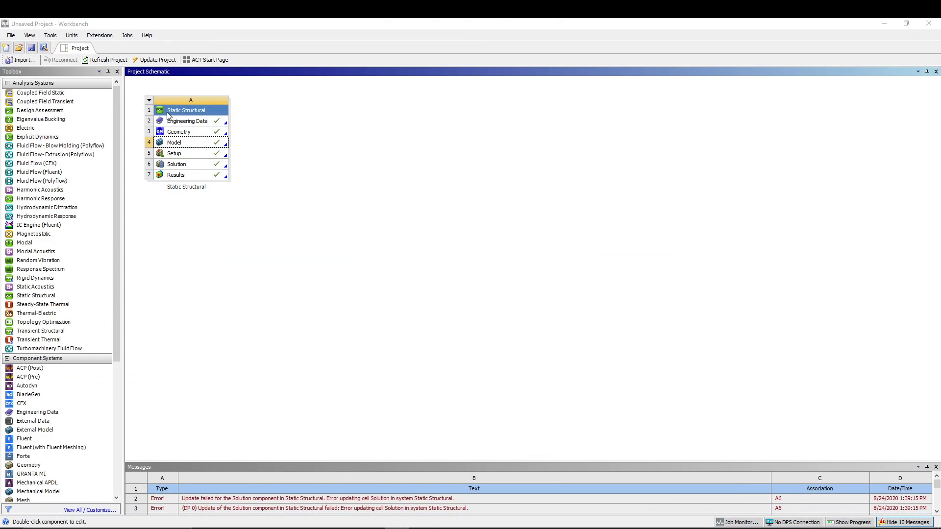
click(149, 100)
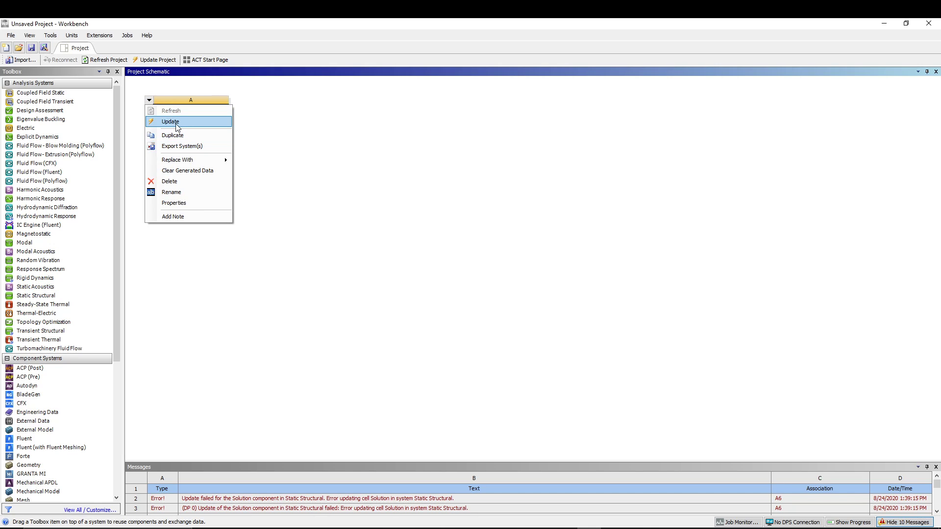
click(181, 170)
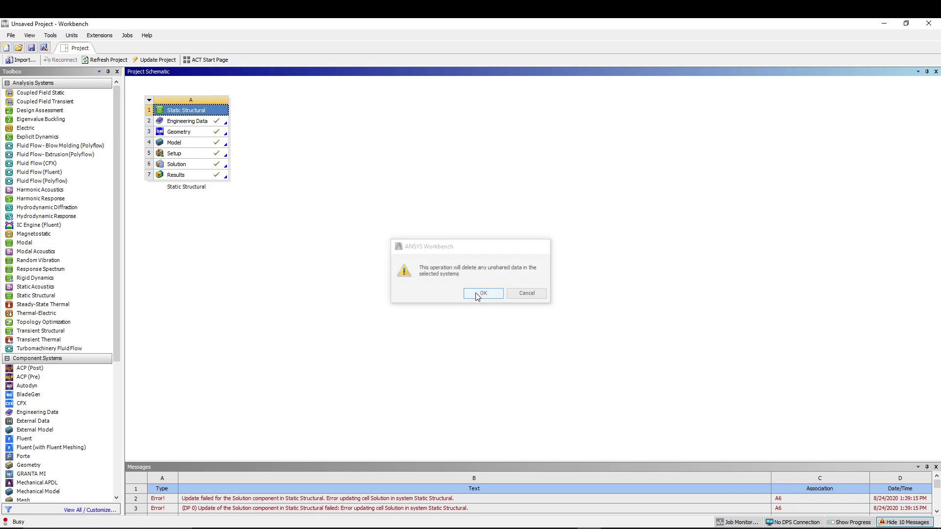
click(478, 295)
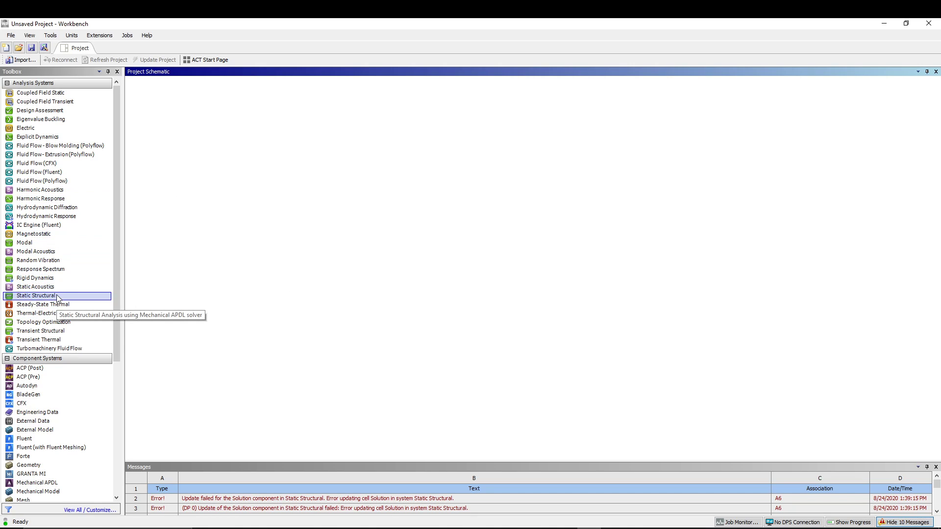
Step: Add a new Static Structural system named 'SS DM' and open its Geometry in DesignModeler
double_click(36, 296)
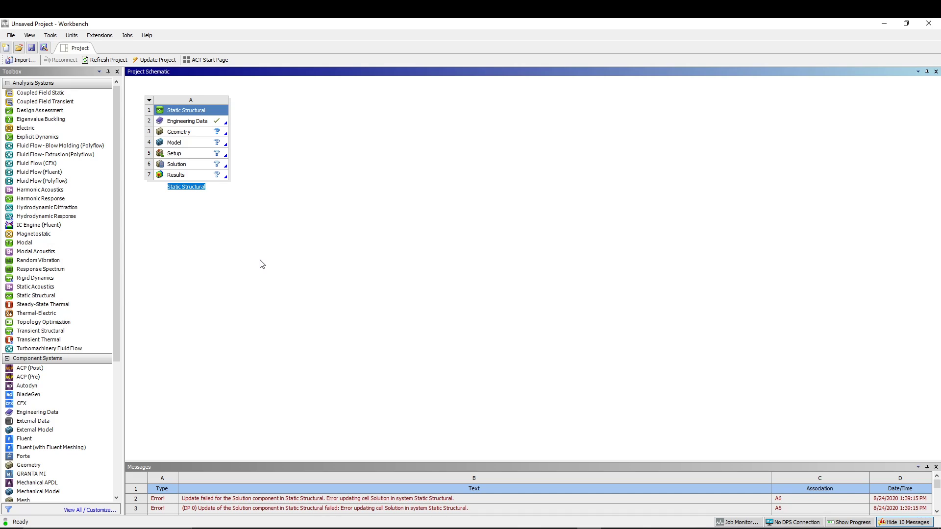
text(SS DMM)
key(BackSpace)
key(Return)
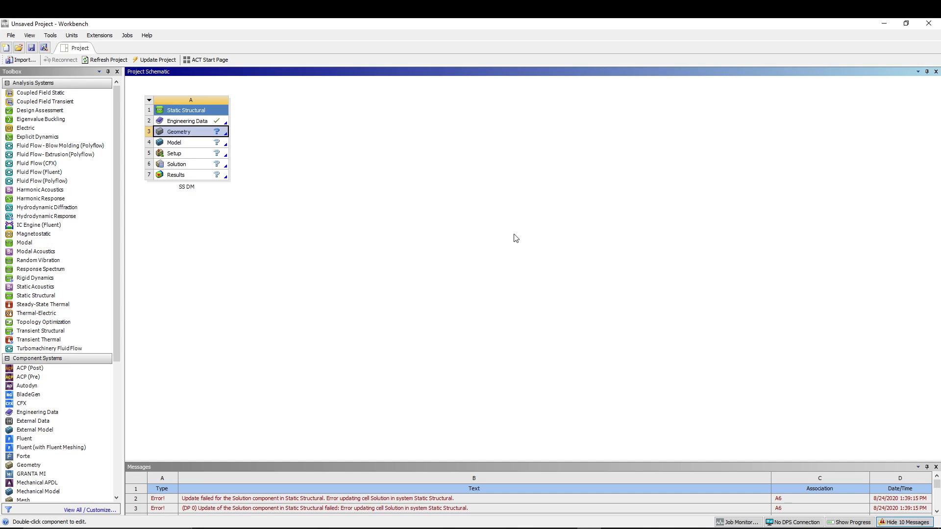
double_click(197, 132)
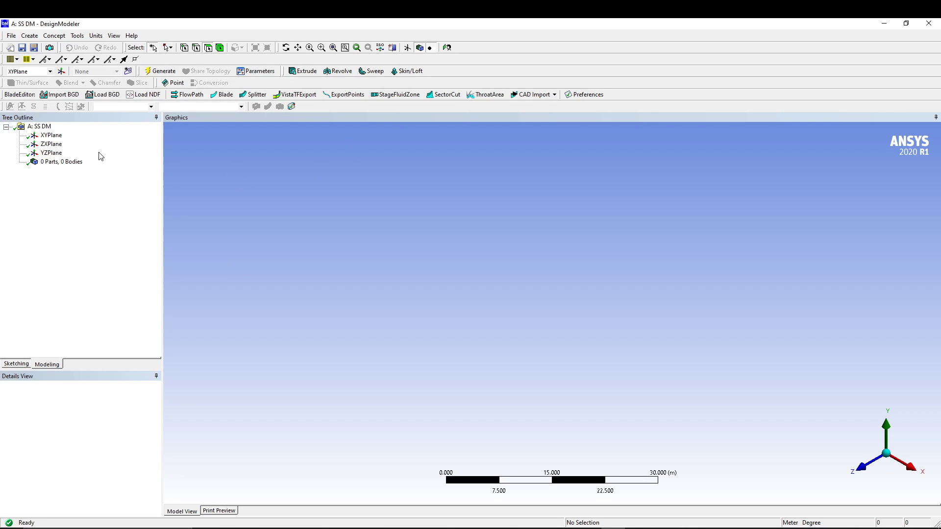
Step: Set the modelling unit to millimetres and view the XYPlane face-on
click(97, 36)
click(106, 70)
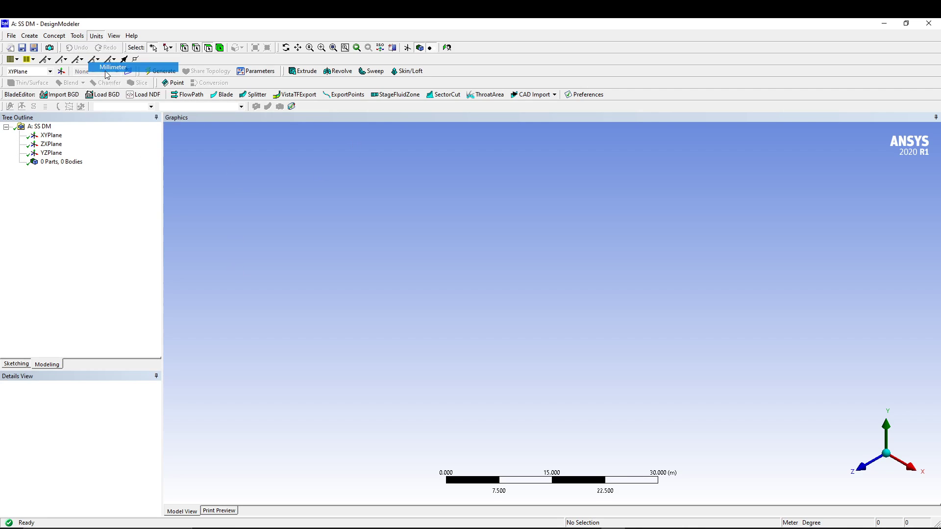
click(53, 136)
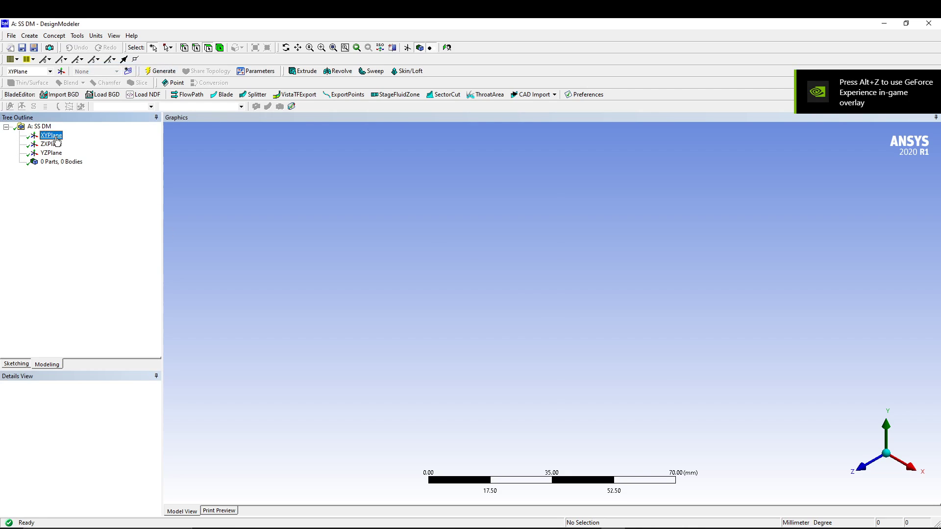
right_click(57, 140)
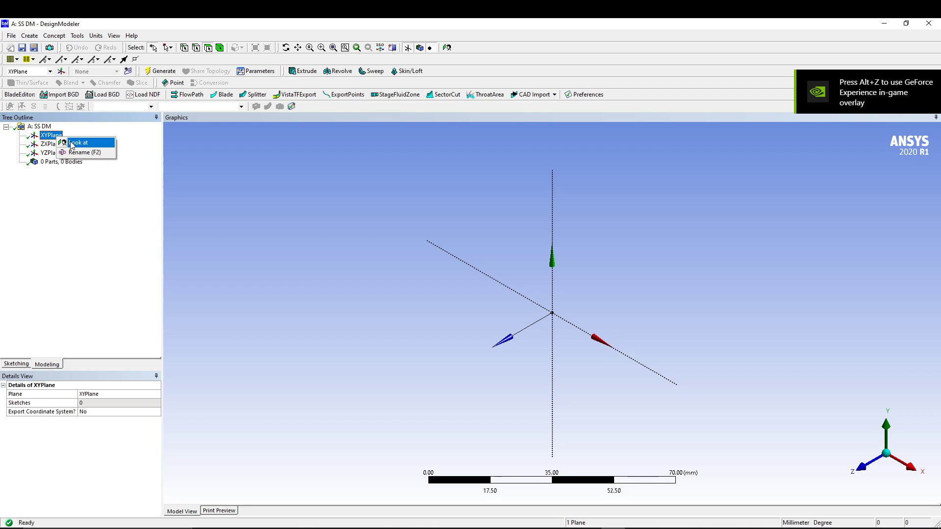
click(64, 143)
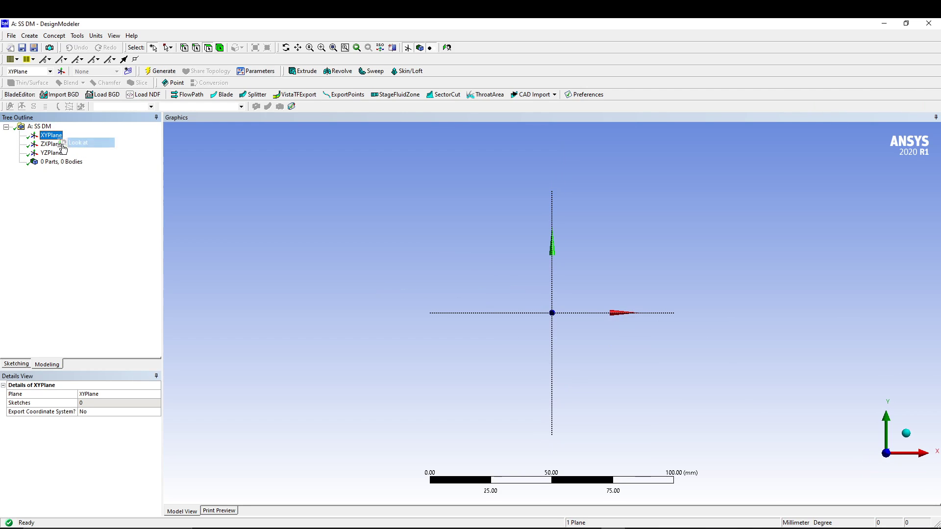
Step: Draw a rectangle from the origin and dimension its width and height
click(18, 365)
click(25, 183)
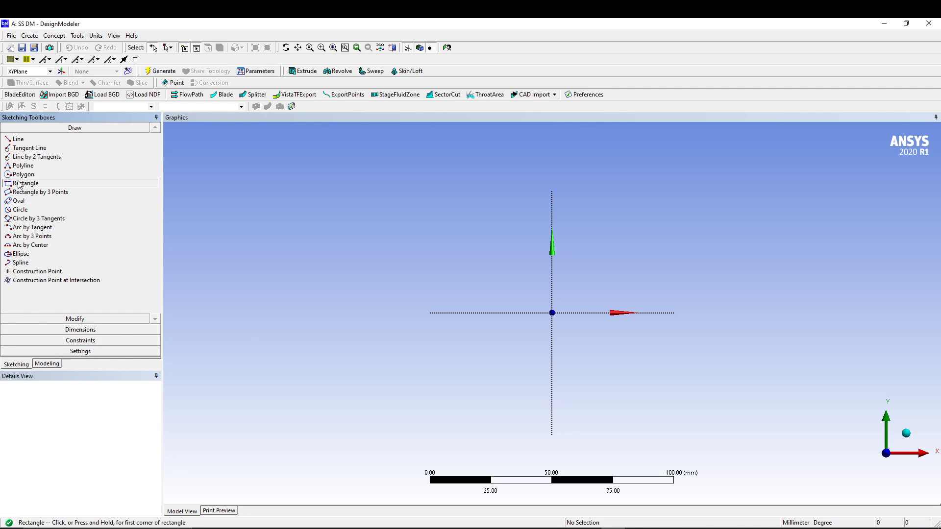
click(551, 312)
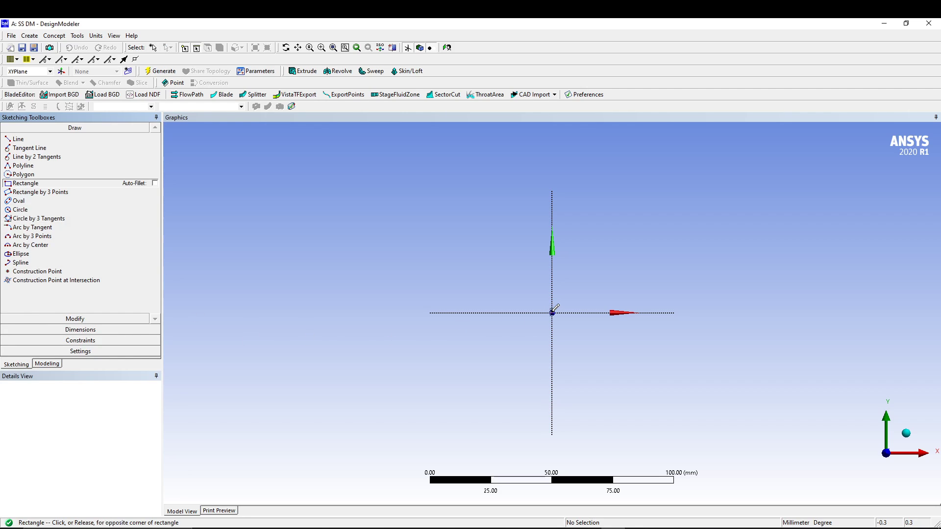
click(826, 215)
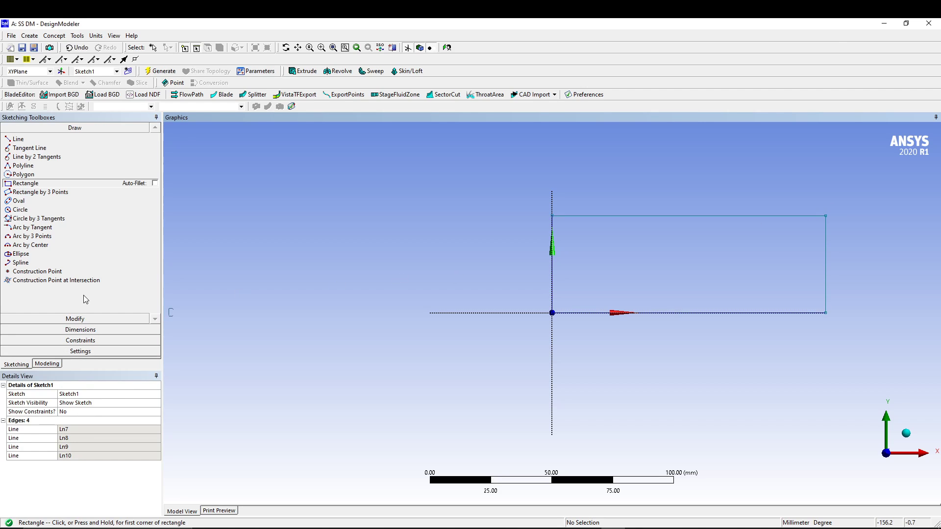
click(75, 329)
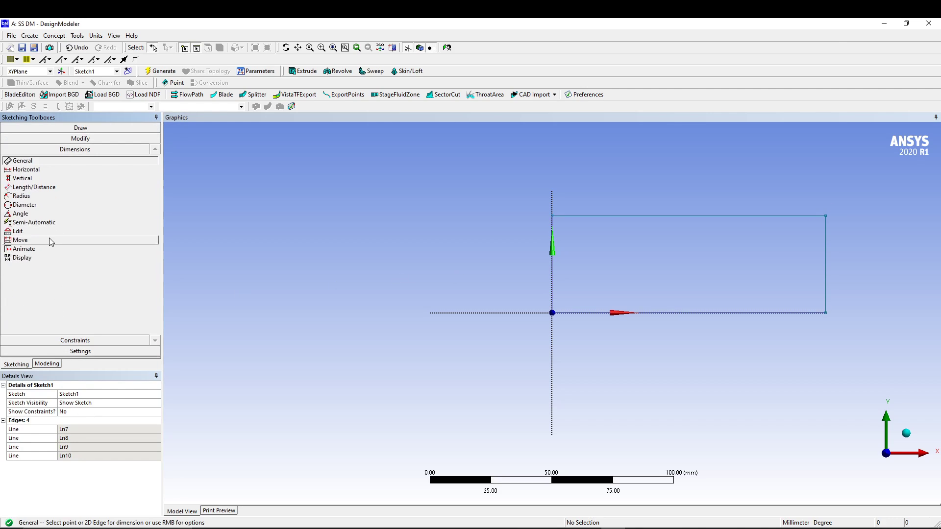
click(743, 316)
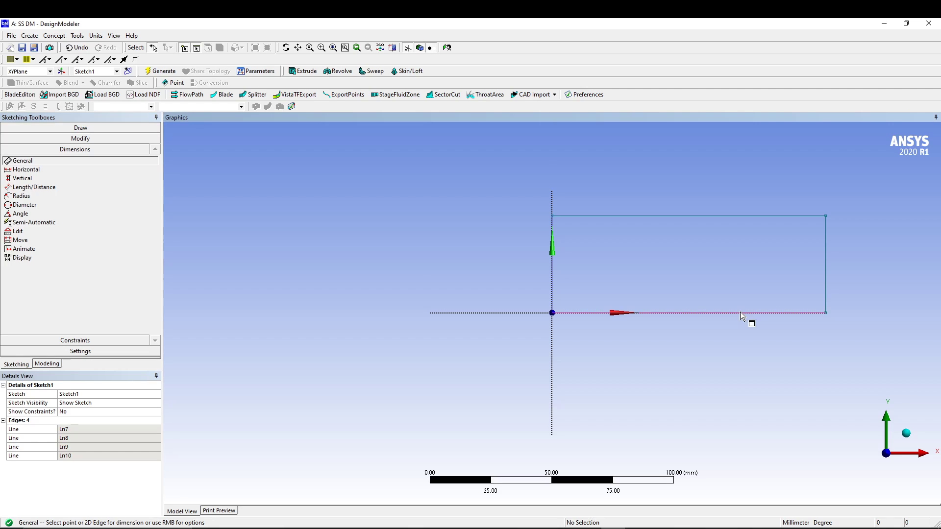
click(721, 329)
click(552, 264)
click(538, 263)
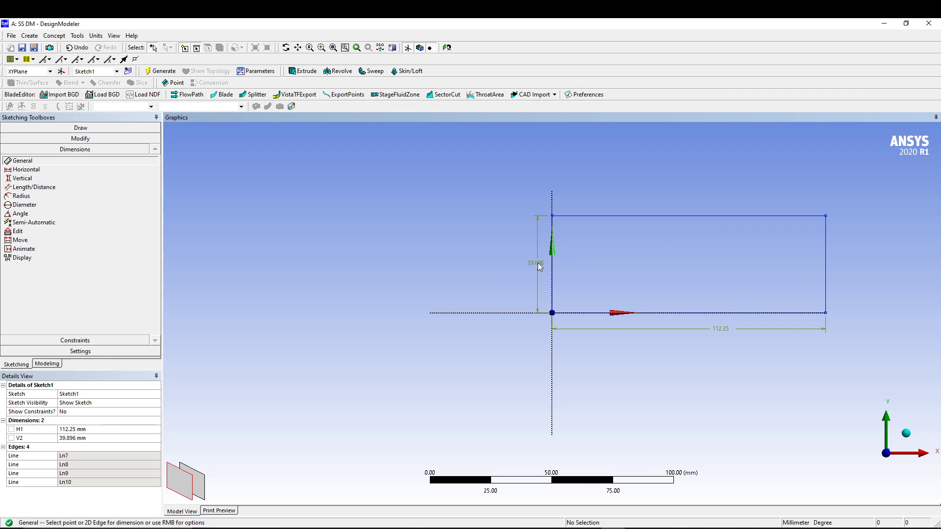
Step: Set width H1 to 1000 mm and height V2 to 400 mm, then zoom to fit
click(144, 429)
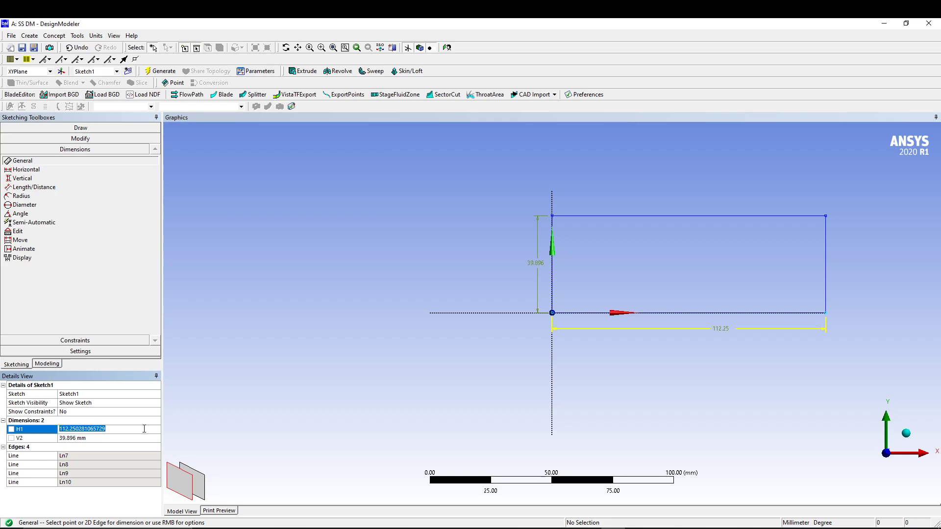
text(1000)
key(Return)
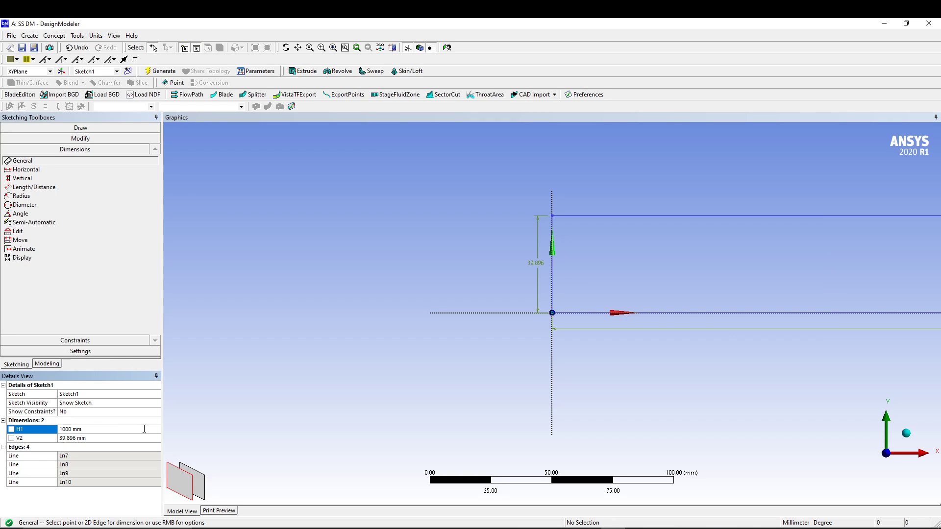
click(141, 438)
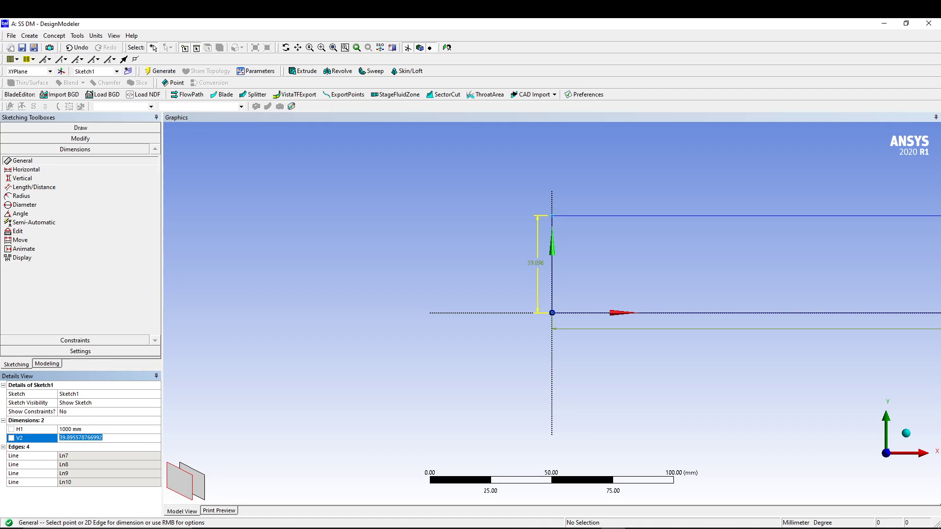
text(400)
key(Return)
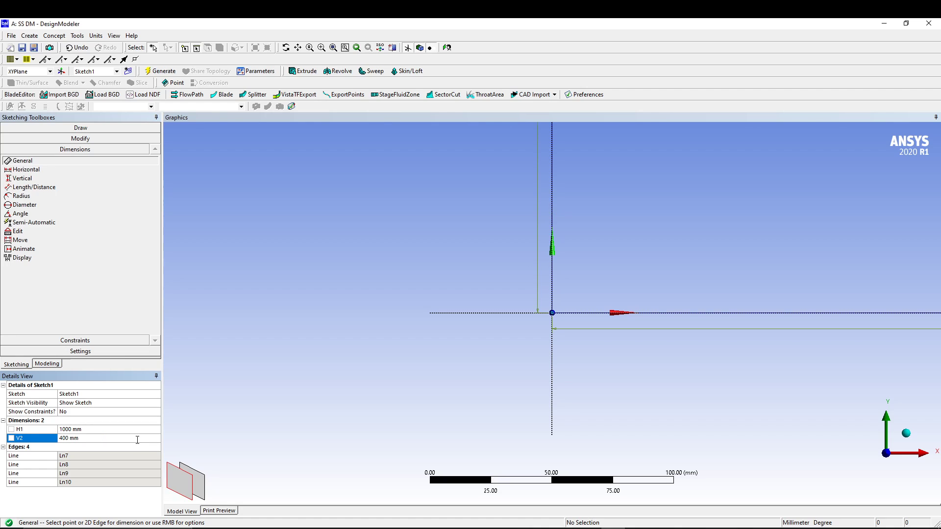
right_click(411, 255)
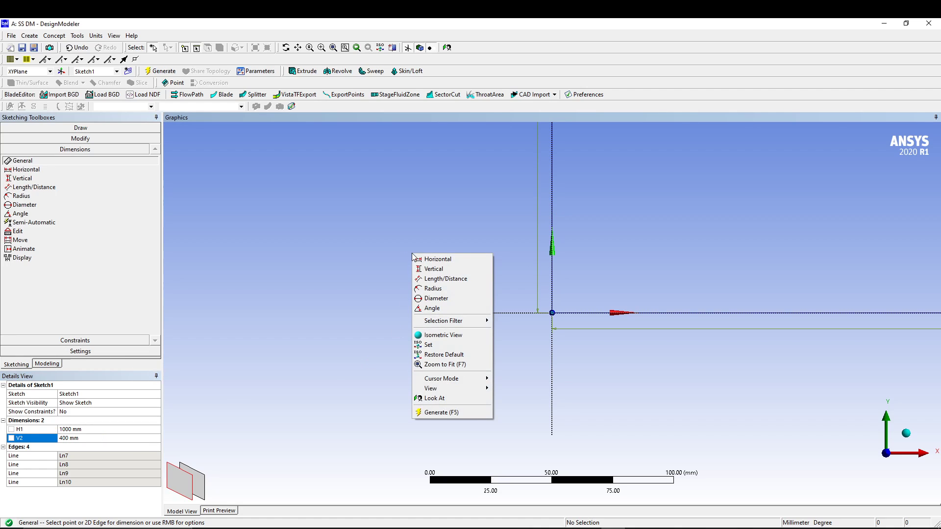
click(455, 365)
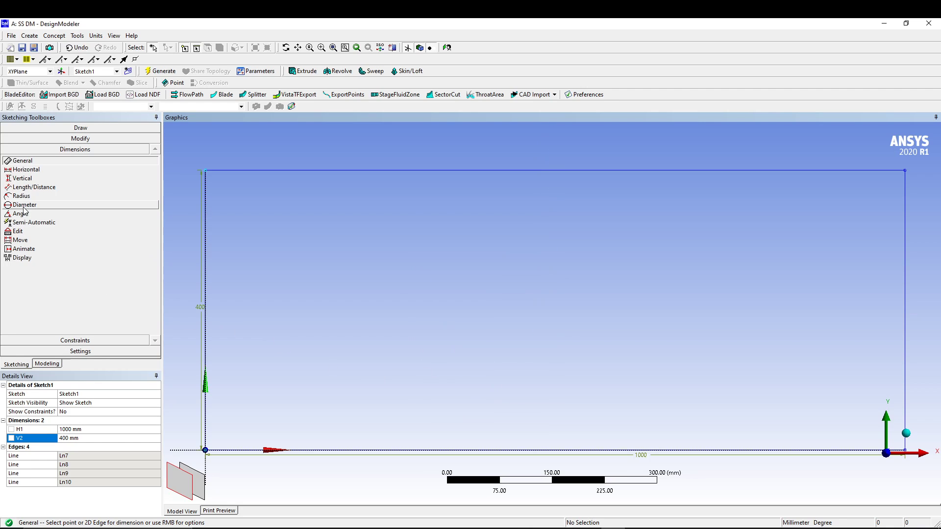
Step: Draw a circle inside the rectangle and add its diameter dimension D3
click(83, 127)
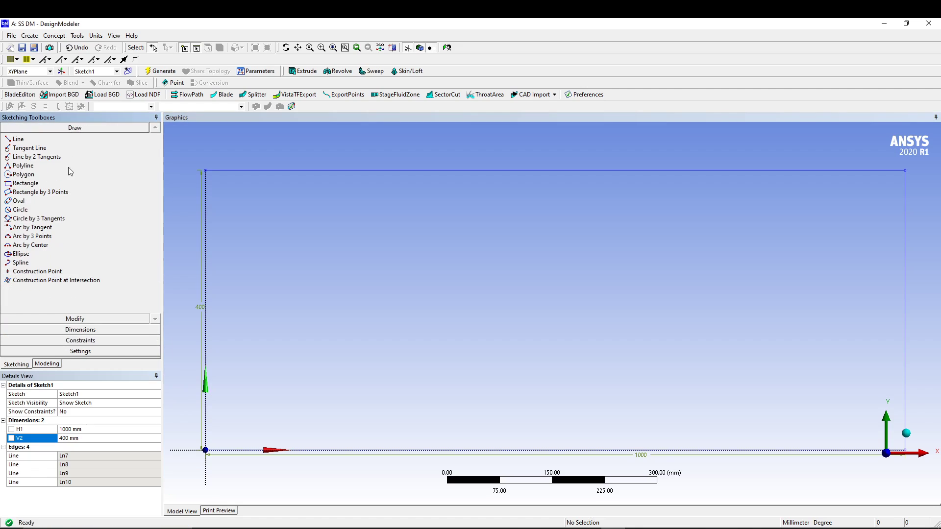
click(33, 212)
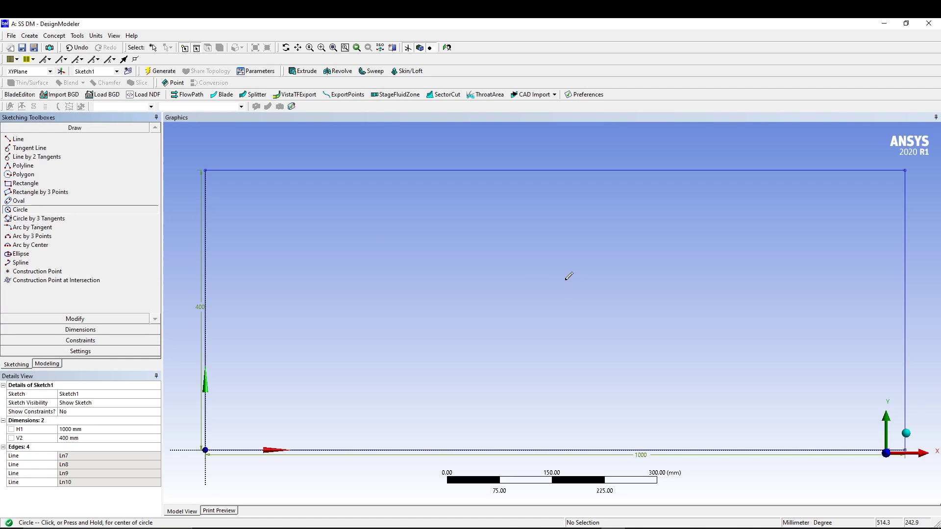
click(551, 301)
click(602, 263)
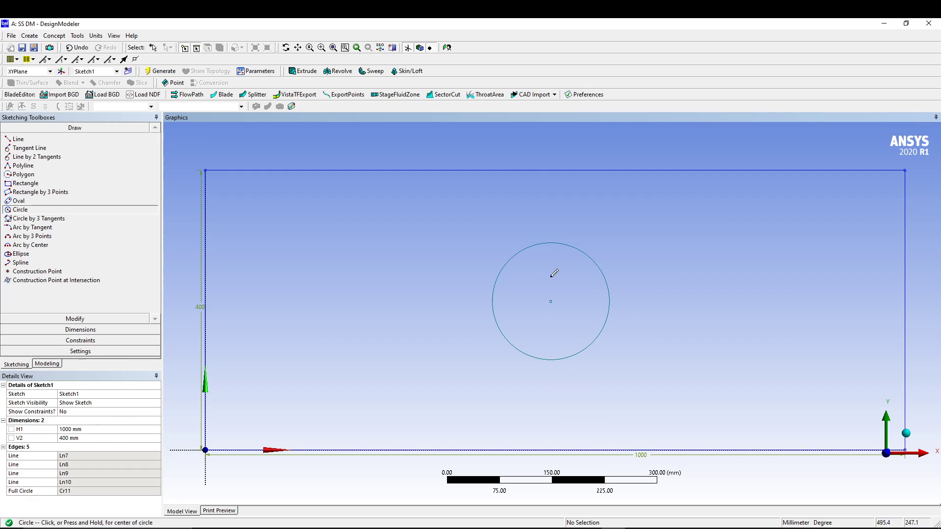
click(84, 329)
click(22, 179)
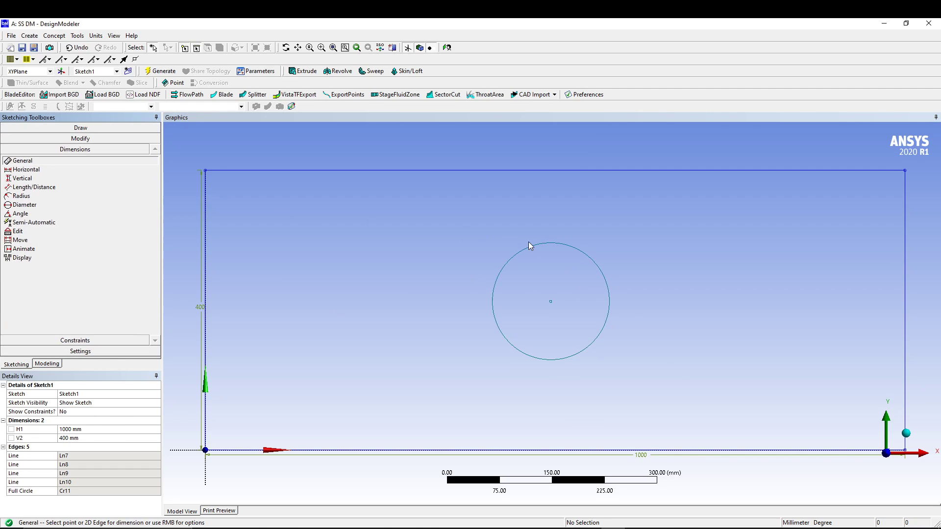
click(530, 246)
click(620, 146)
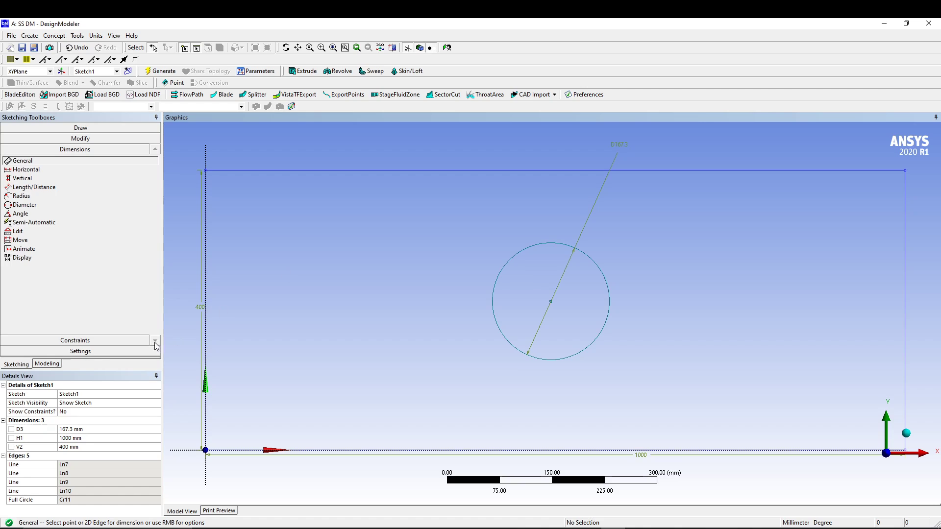
Step: Dimension the circle centre to the bottom edge (L4) and left edge (L5)
click(551, 302)
click(548, 450)
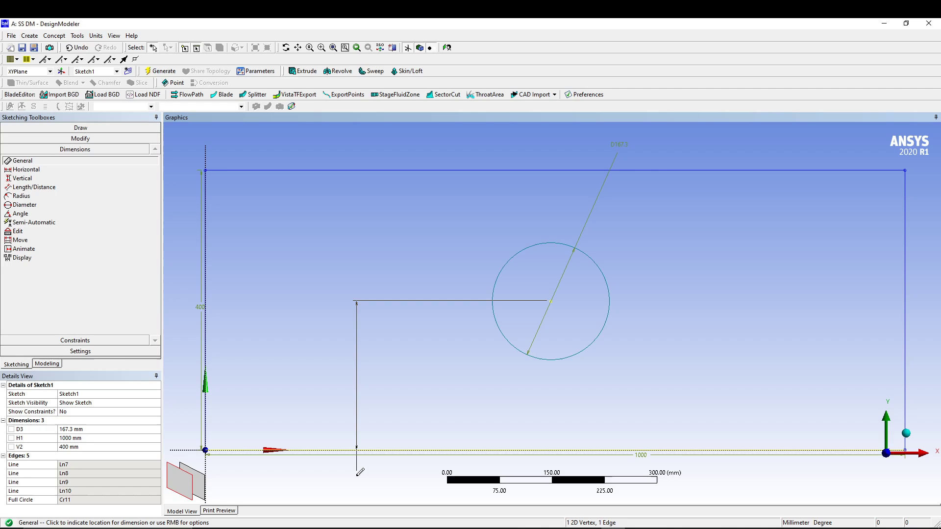
click(176, 392)
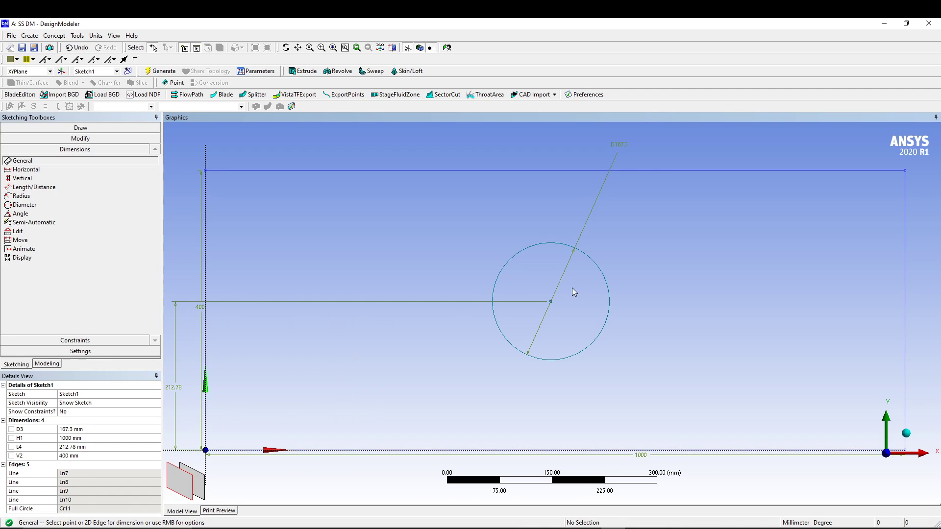
click(552, 304)
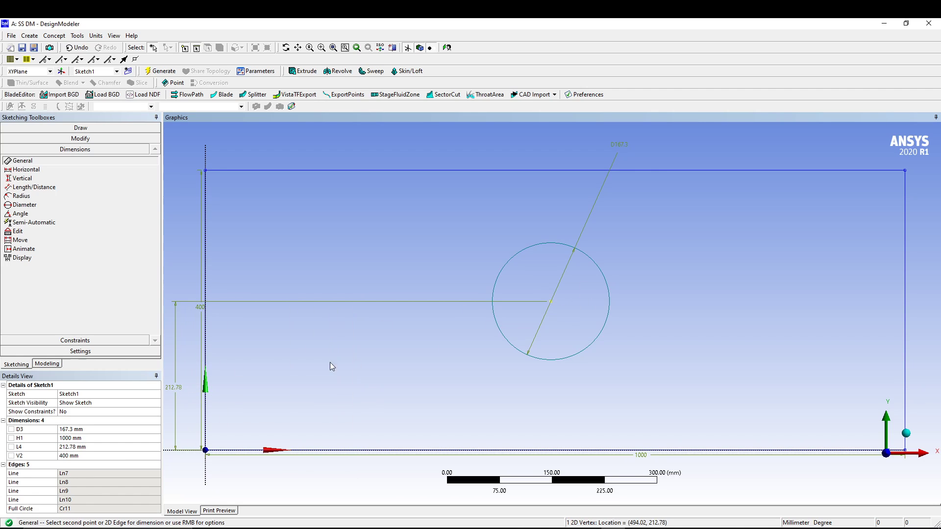
click(206, 329)
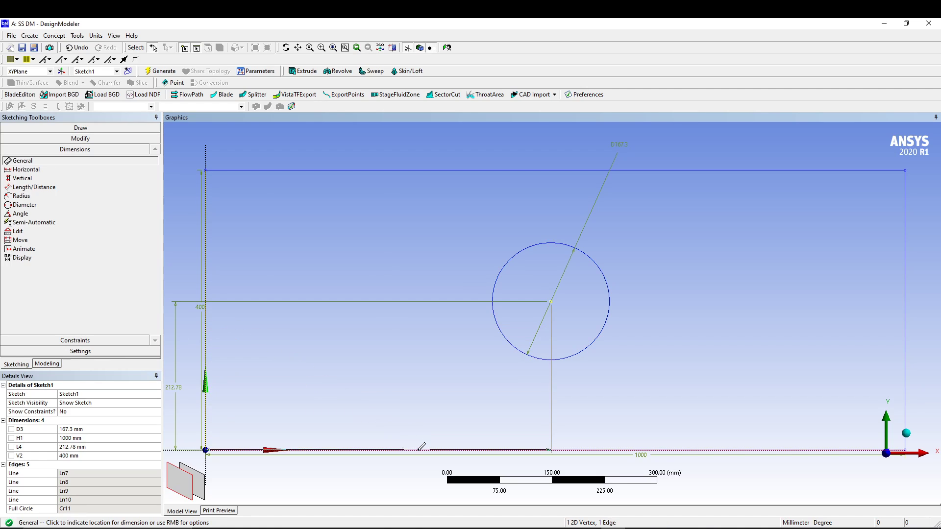
click(419, 469)
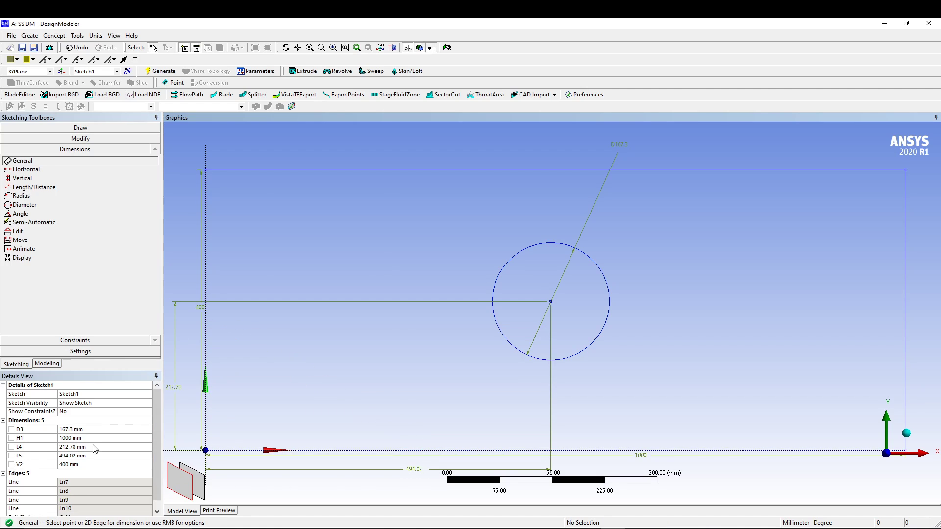
Step: Set D3 to 200 mm, L4 to 200 mm and L5 to 500 mm
click(105, 430)
text(200)
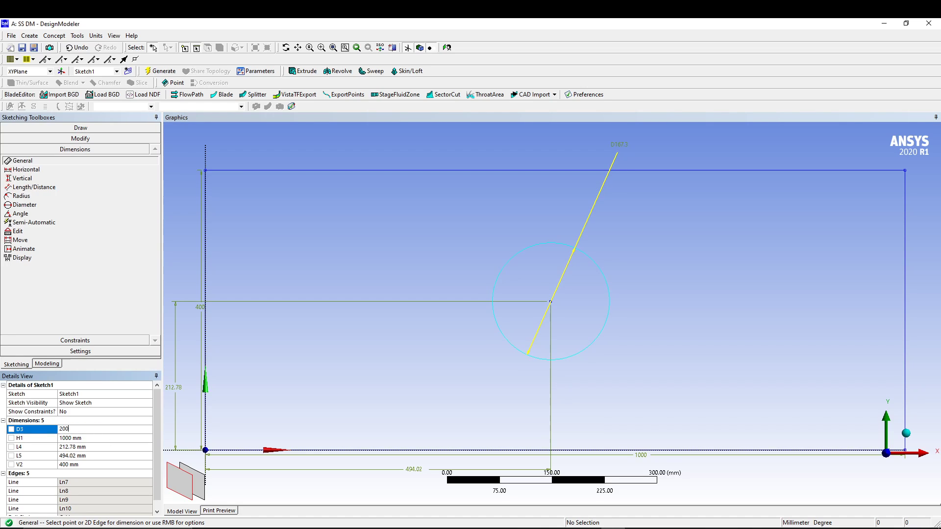
key(Return)
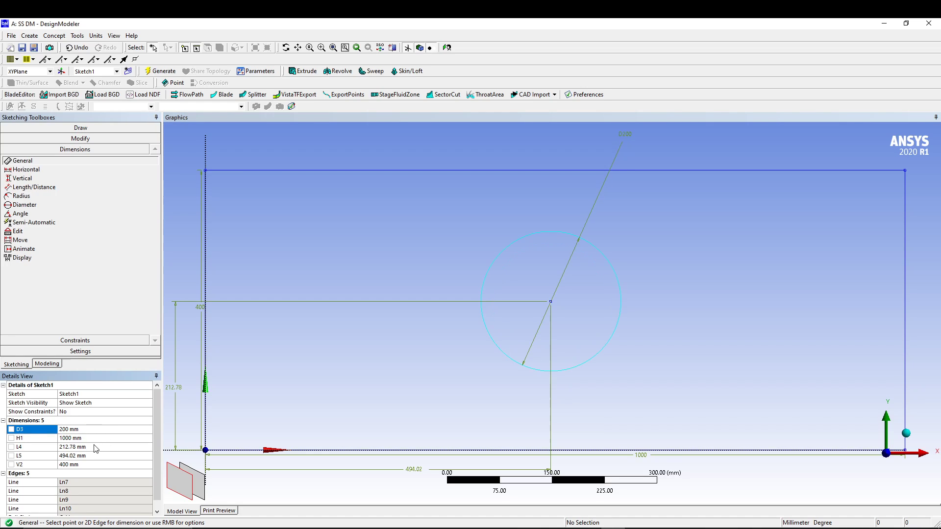
click(97, 448)
text(2)
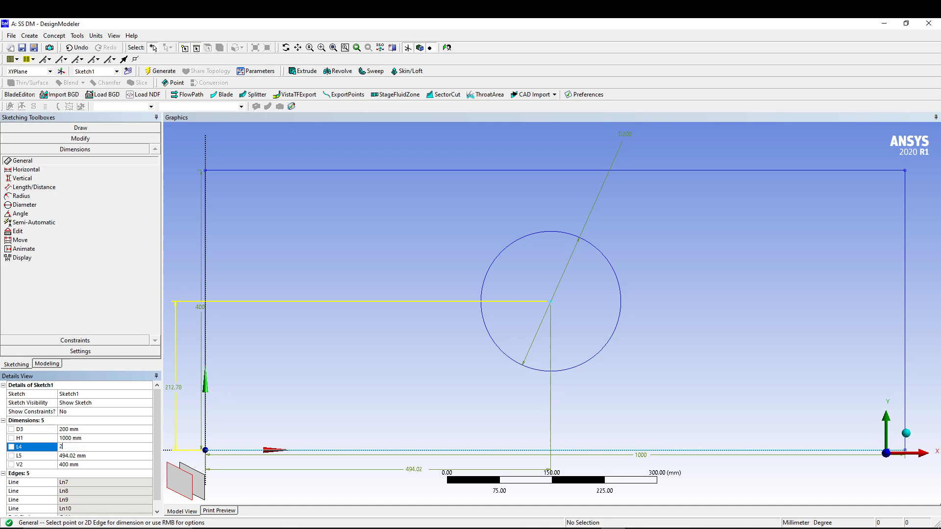
text(00)
key(Return)
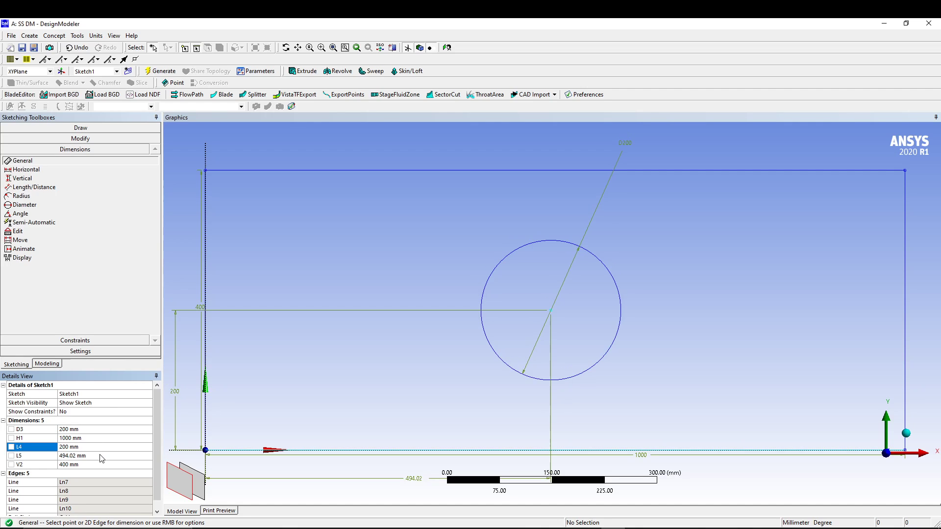
click(100, 455)
text(500)
key(Return)
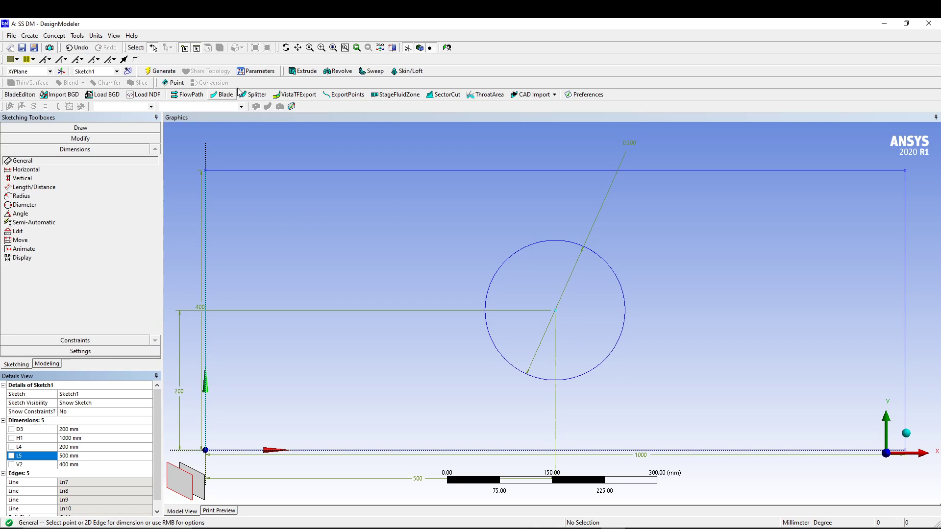
Step: Extrude Sketch1 10 mm deep and generate the plate body
click(303, 71)
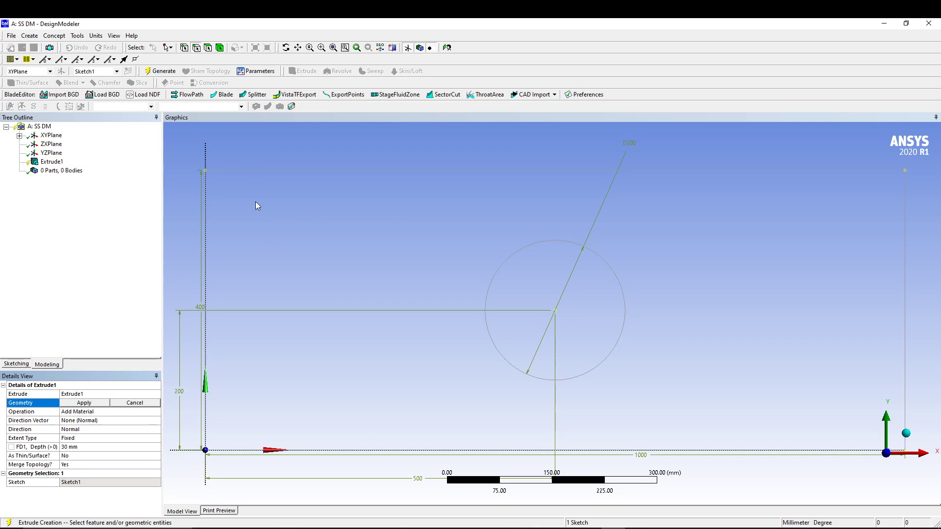
click(84, 403)
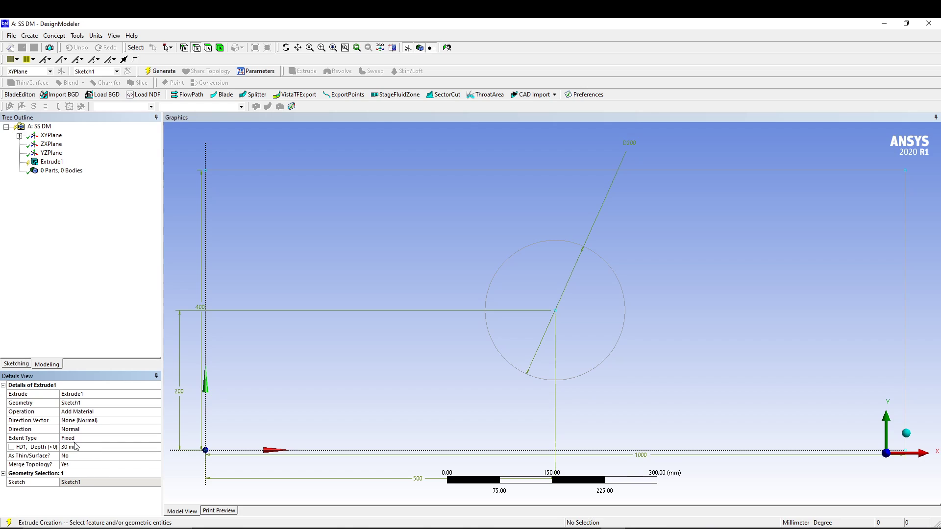
click(87, 446)
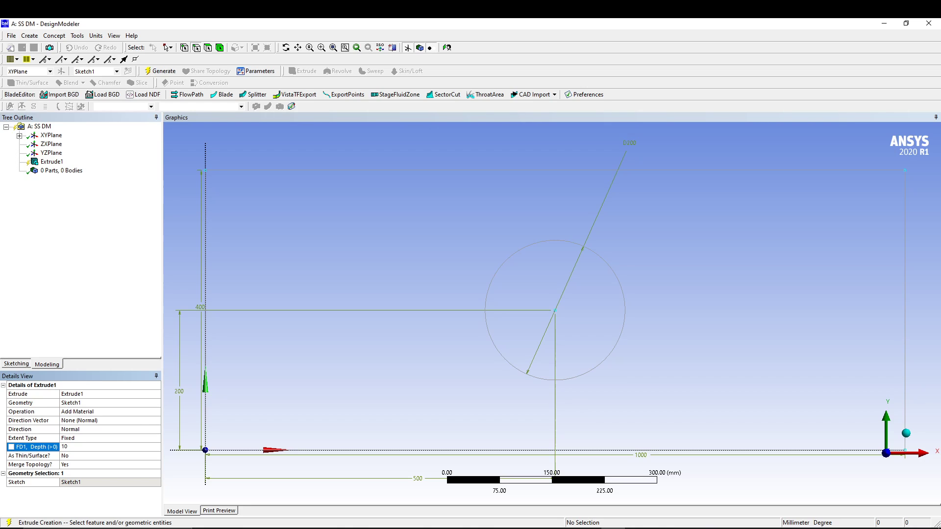
click(159, 72)
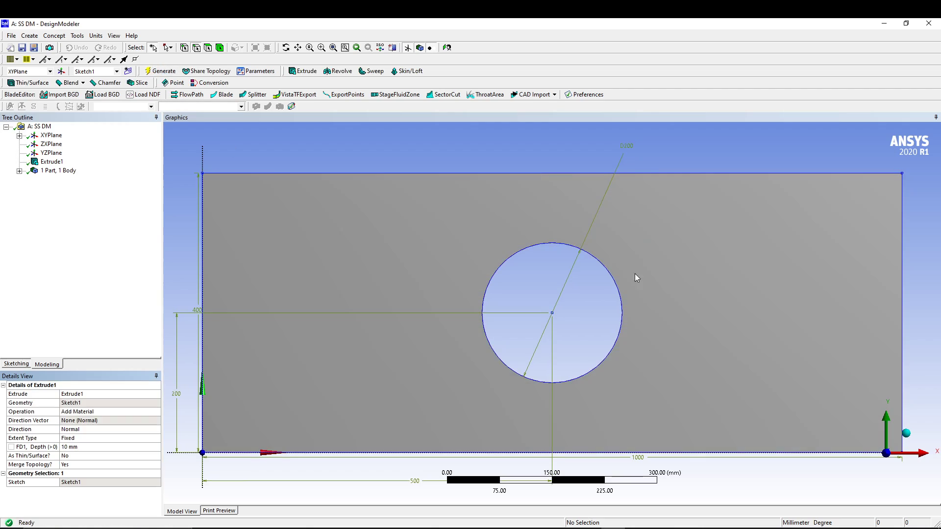
middle_drag(636, 278, 589, 301)
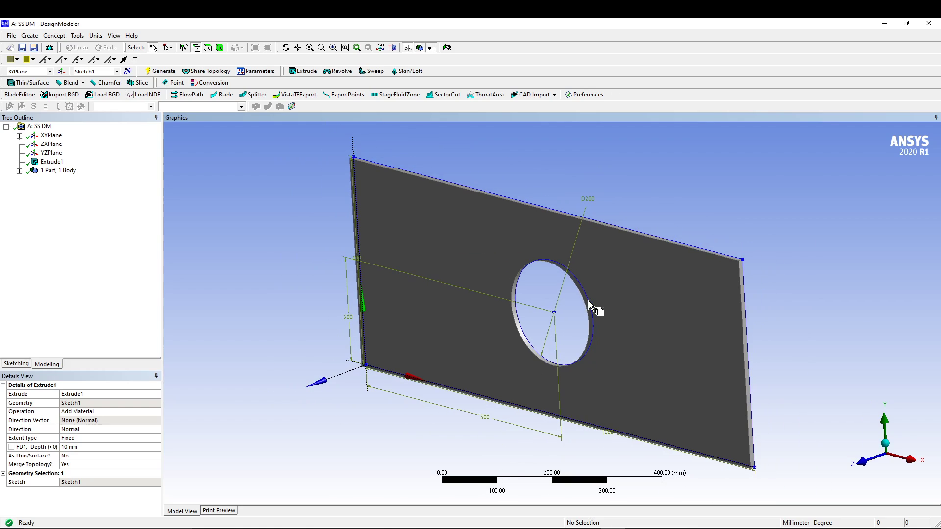
Step: Hide the sketch plane and dimensions and orbit to inspect the holed plate
click(406, 48)
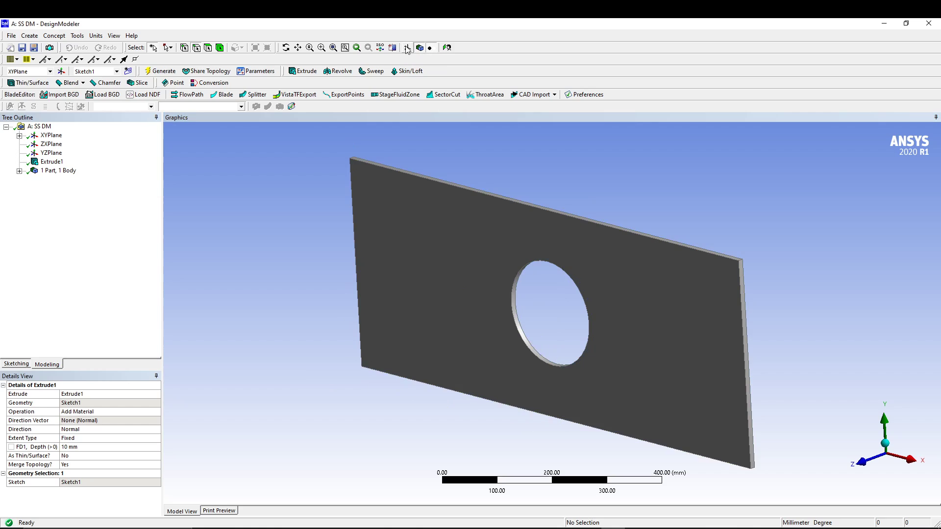
click(408, 49)
click(408, 48)
click(408, 48)
click(408, 48)
click(408, 48)
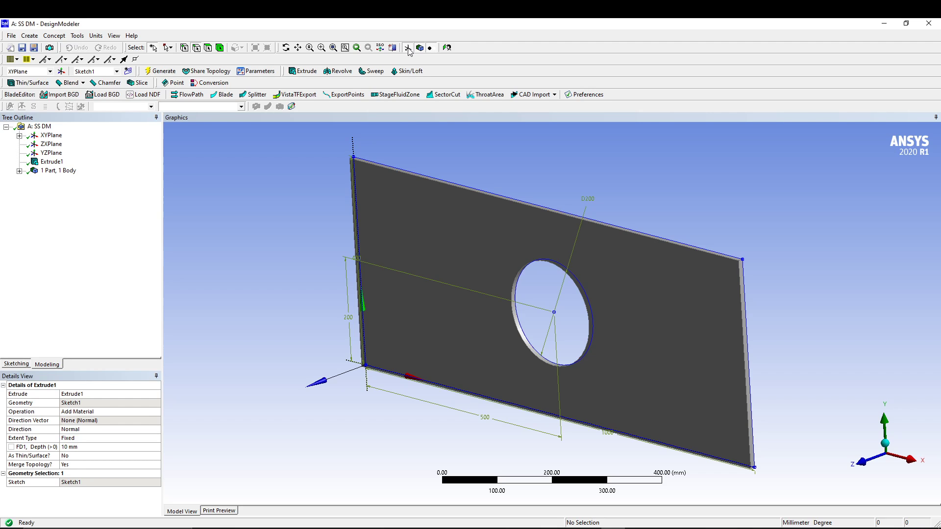
middle_drag(315, 221, 321, 210)
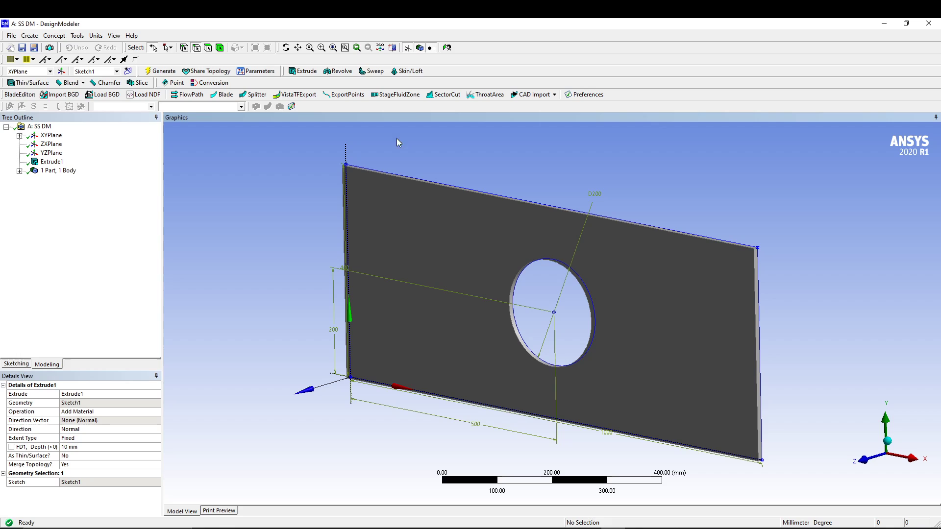
click(408, 48)
middle_drag(711, 246, 836, 202)
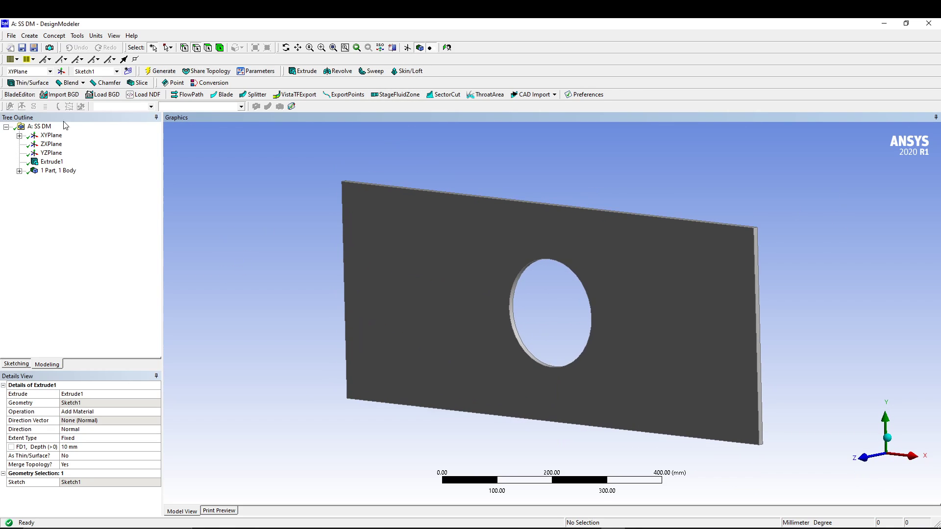
Step: Close DesignModeler and open the holed plate Model in Mechanical
click(4, 23)
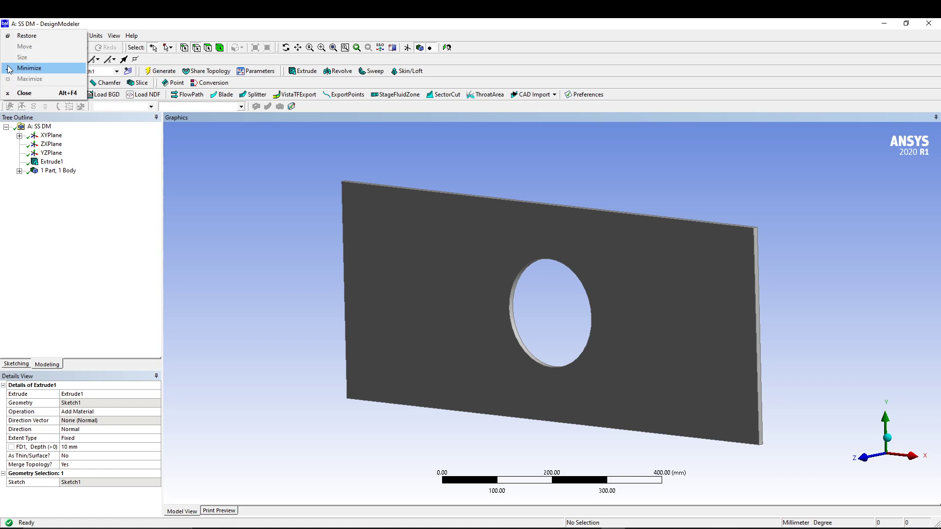
click(54, 118)
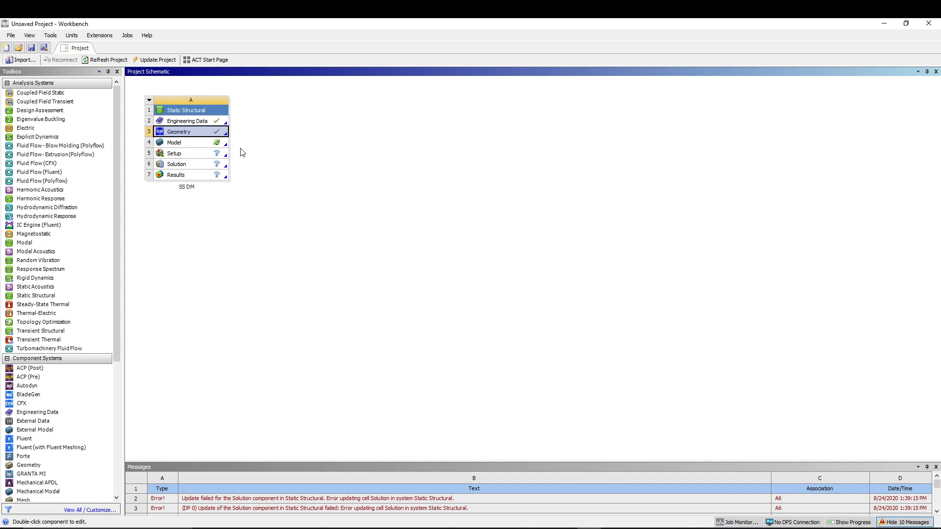
double_click(192, 146)
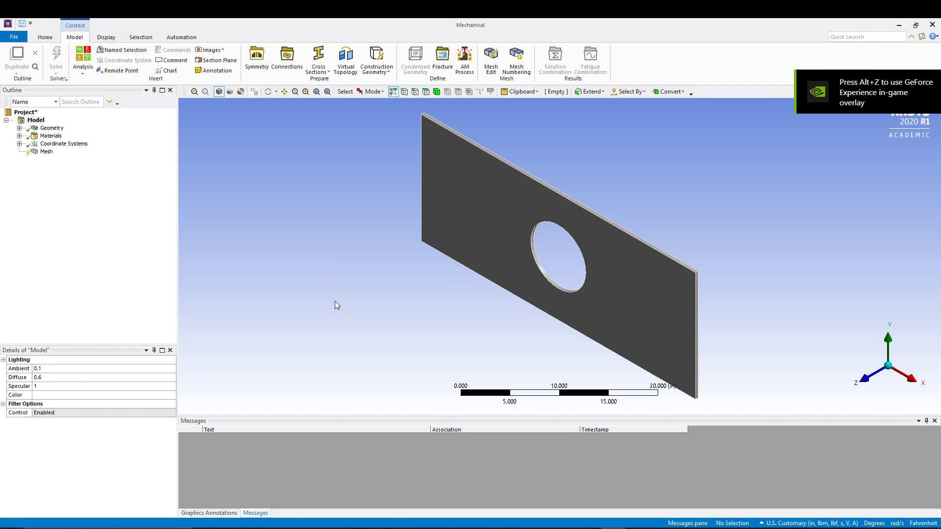
Step: Switch the unit system to Metric (mm, kg, N, s, mV, mA) and verify it
mouse_move(355, 297)
middle_down()
mouse_move(377, 263)
mouse_move(329, 271)
mouse_move(350, 285)
middle_up()
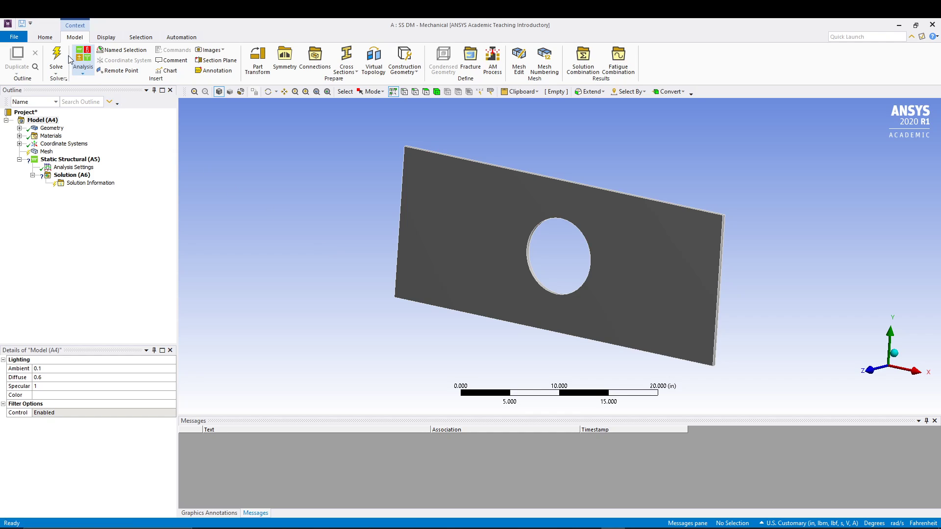
click(45, 38)
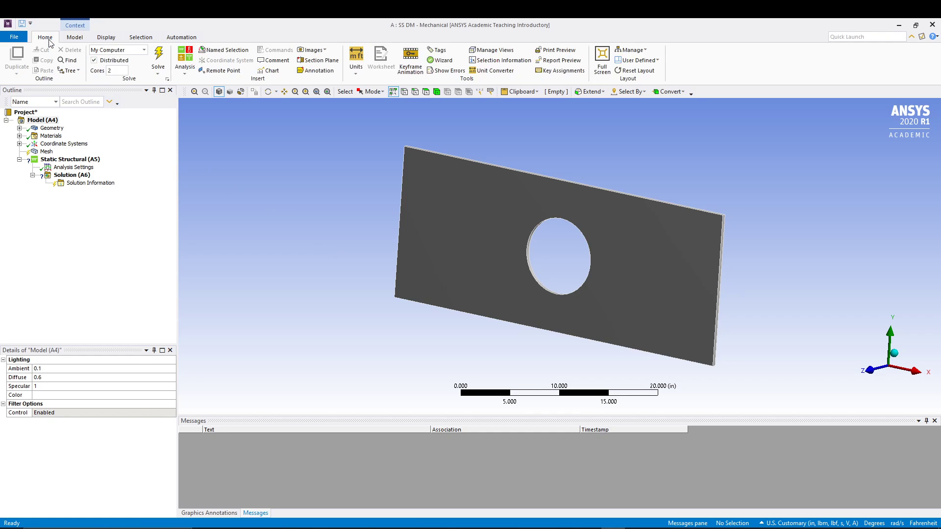
click(356, 74)
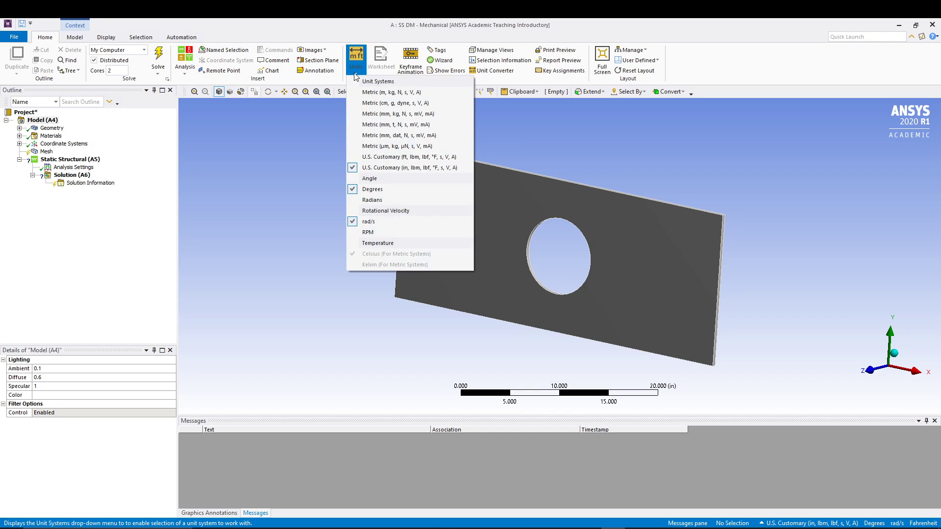
click(364, 114)
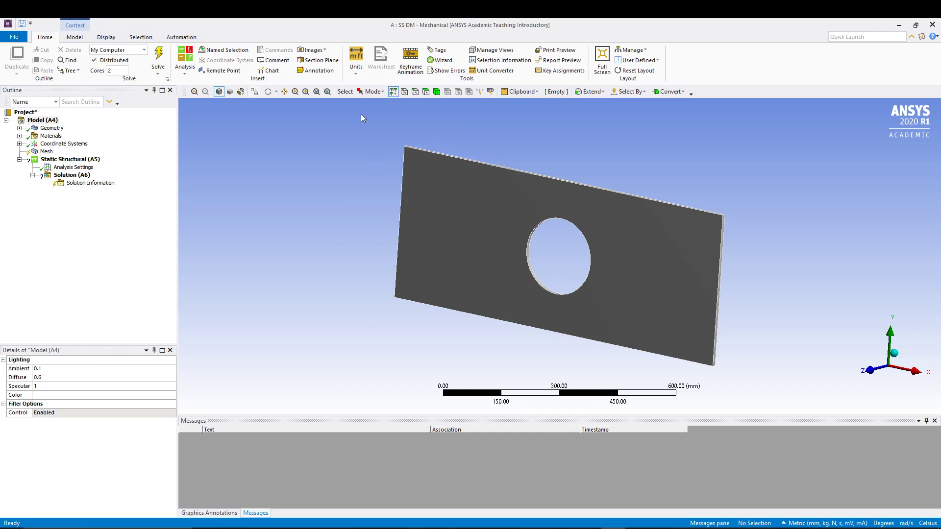
click(356, 74)
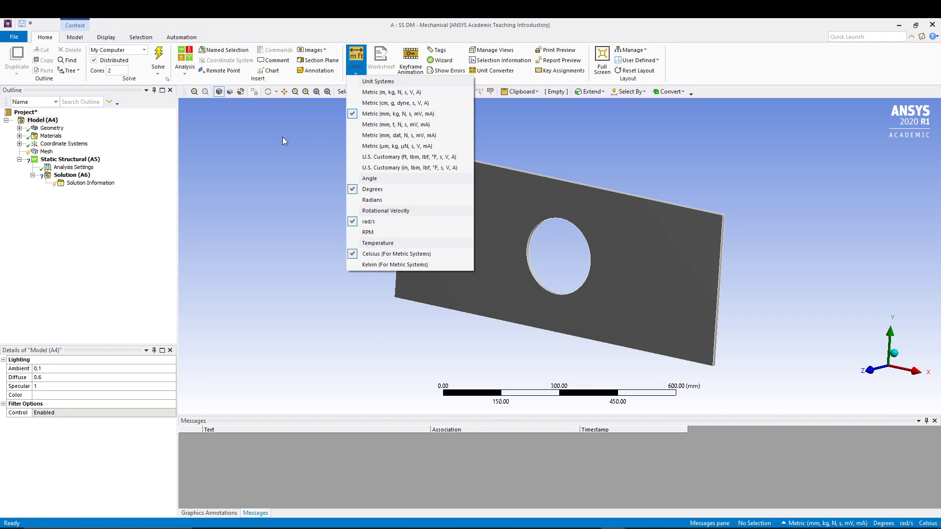
click(274, 157)
mouse_move(313, 193)
mouse_down()
mouse_move(300, 179)
mouse_move(324, 193)
mouse_move(313, 214)
mouse_move(310, 187)
mouse_move(313, 200)
mouse_up()
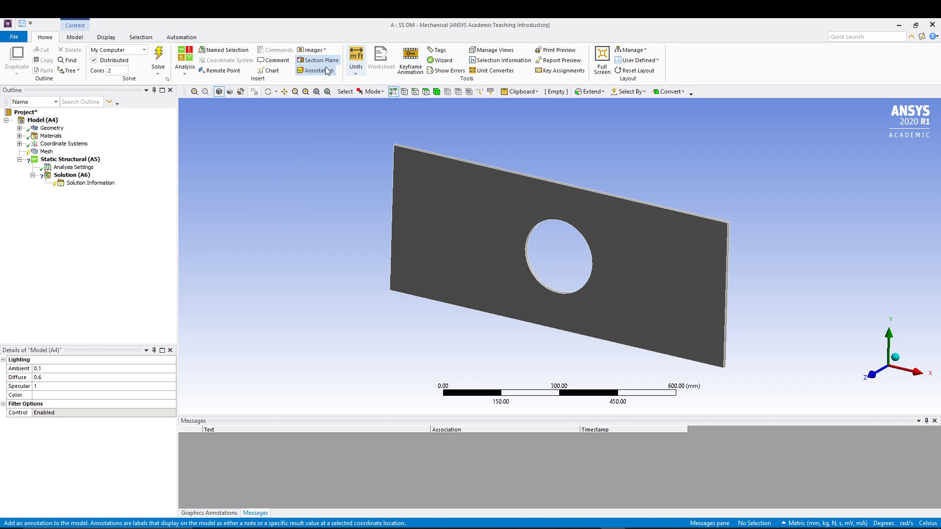
Step: Open the stress wizard and confirm the plate's Solid body uses Structural Steel
click(430, 62)
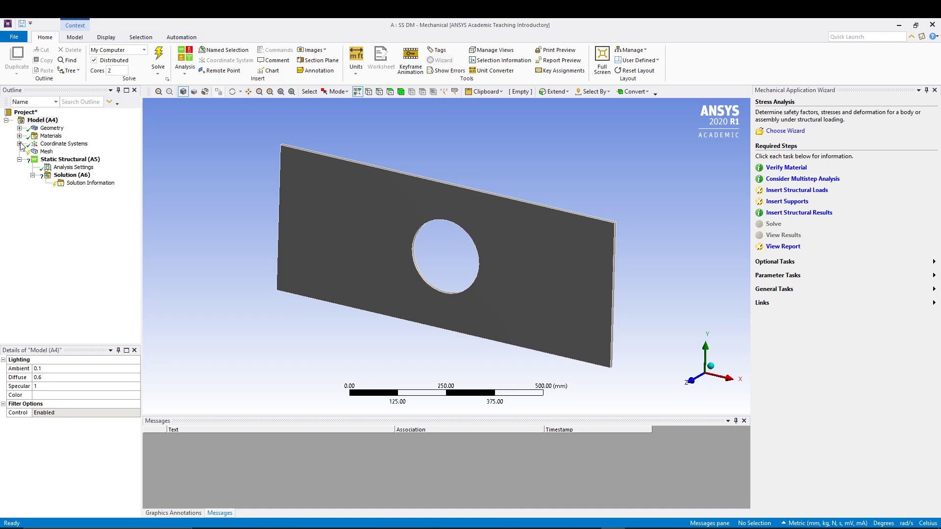
click(20, 128)
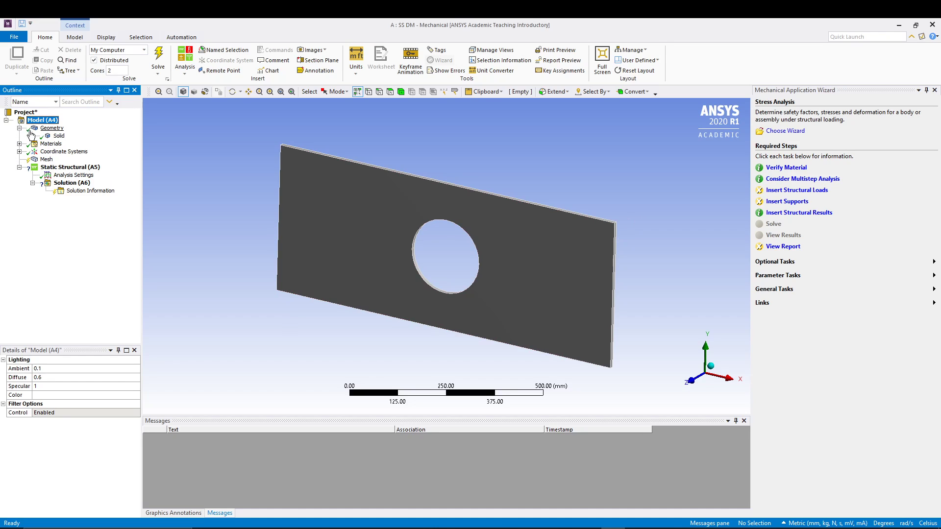
click(57, 136)
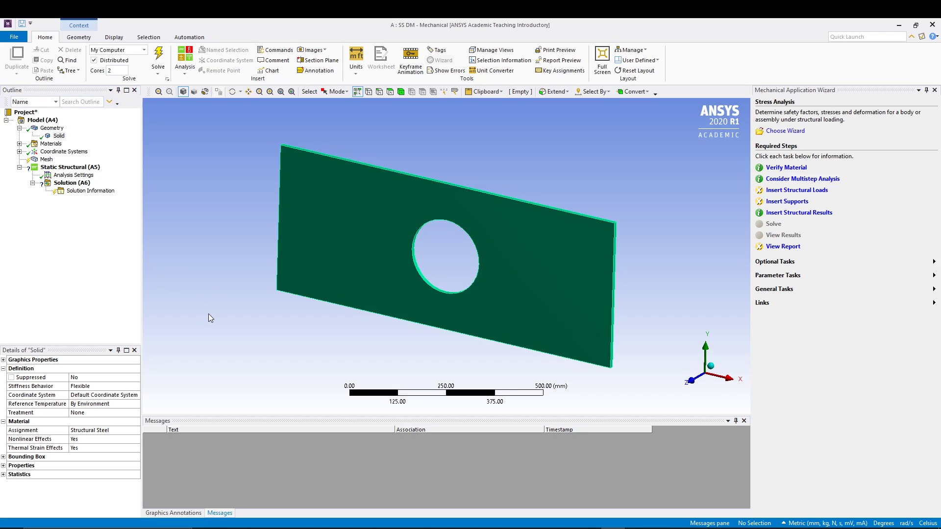
click(62, 250)
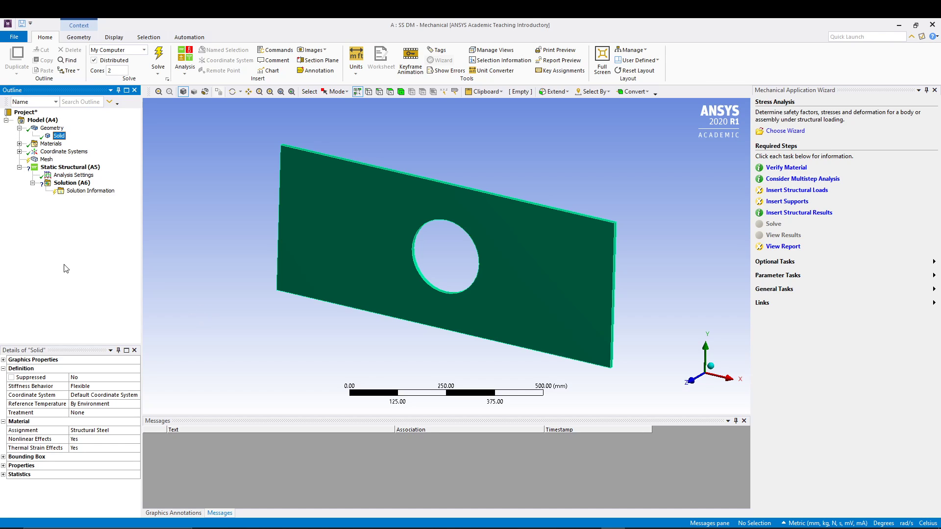
middle_drag(178, 256, 151, 278)
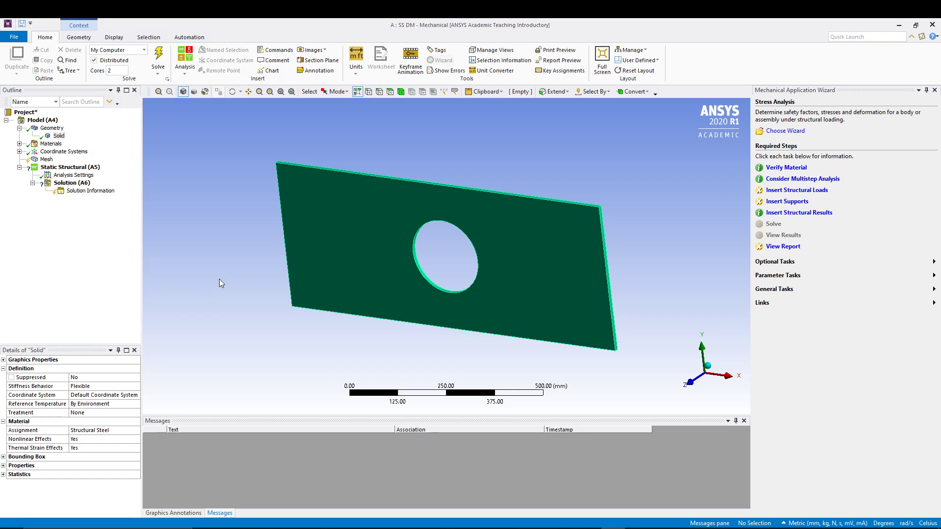
middle_drag(219, 281, 184, 277)
Step: Insert a Pressure load under Static Structural
click(73, 168)
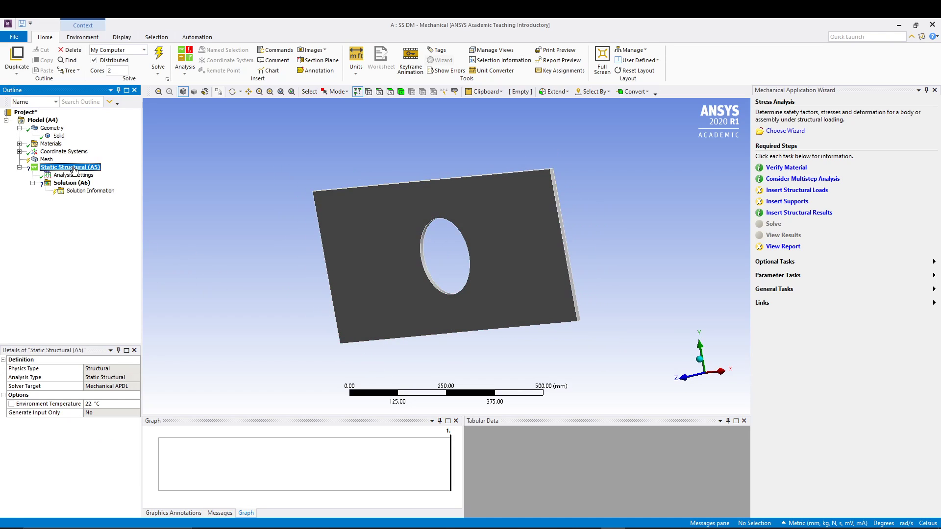
right_click(73, 169)
mouse_move(122, 172)
click(231, 199)
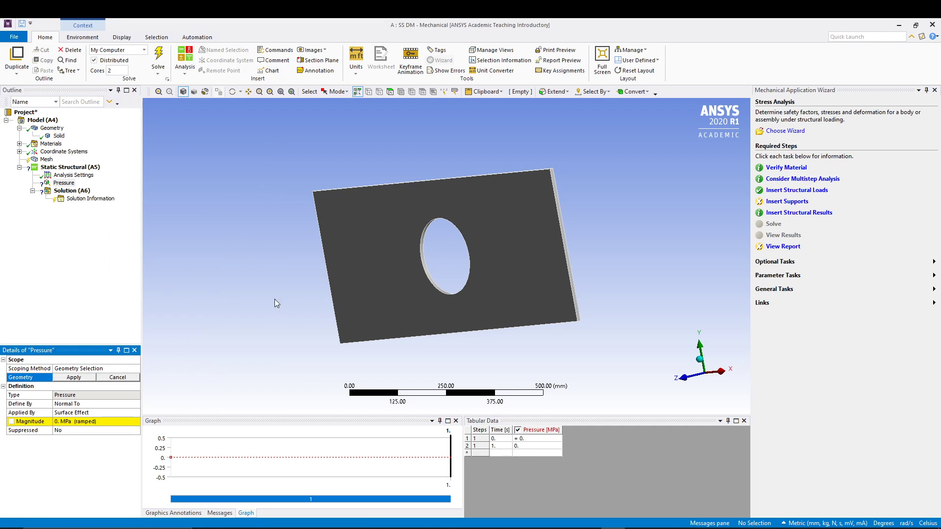
Step: Apply the pressure to both end faces with a magnitude of -30 MPa
click(390, 93)
middle_drag(617, 214, 605, 219)
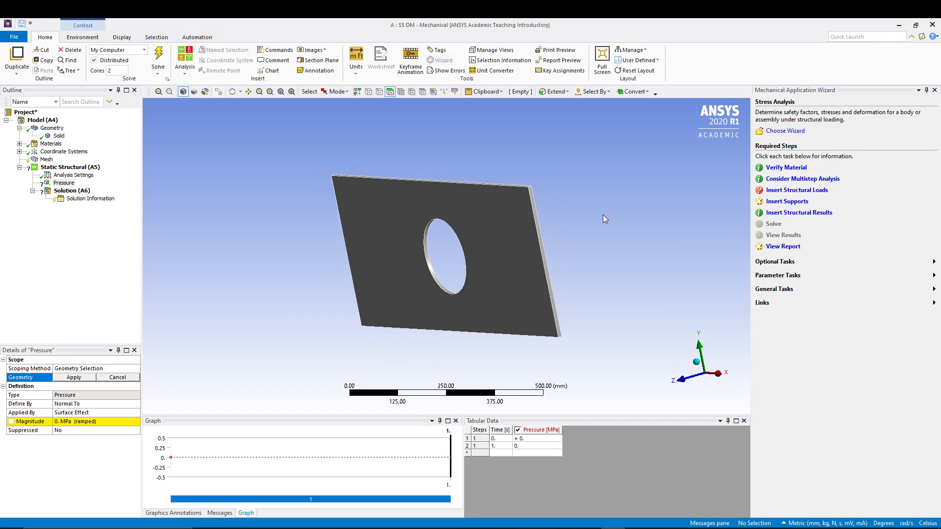
click(536, 213)
middle_drag(291, 258, 470, 255)
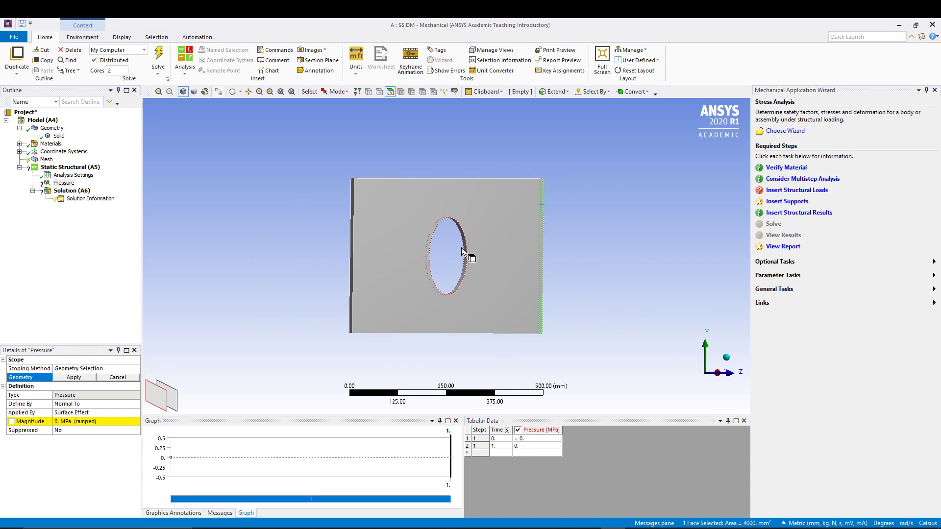
ctrl+click(353, 237)
click(74, 378)
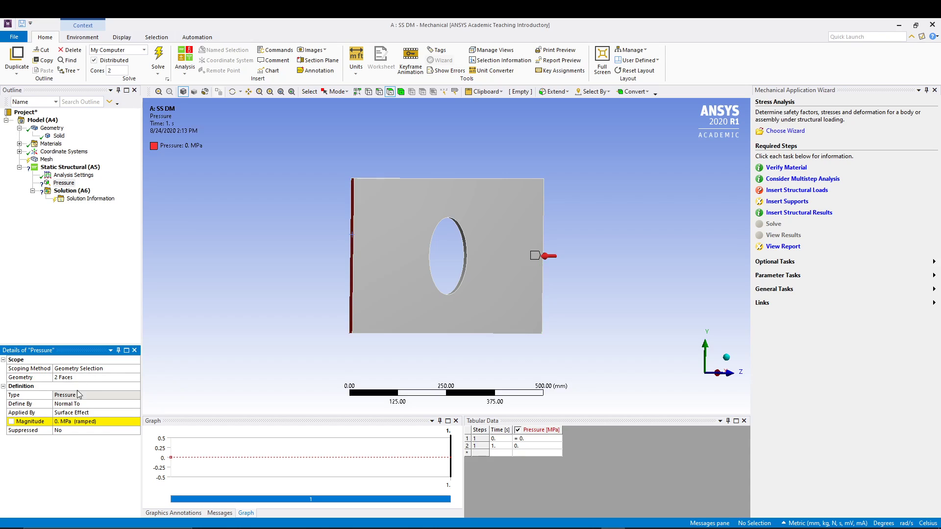
click(82, 422)
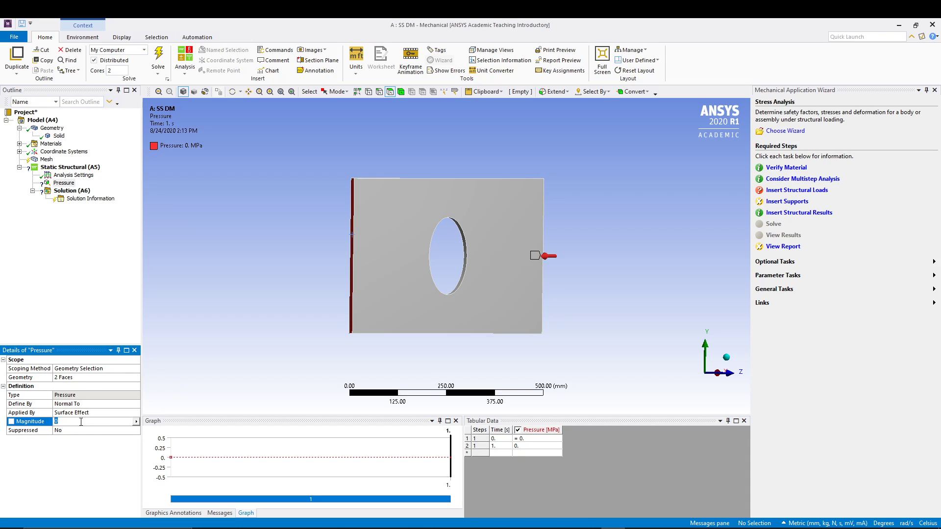
text(-30)
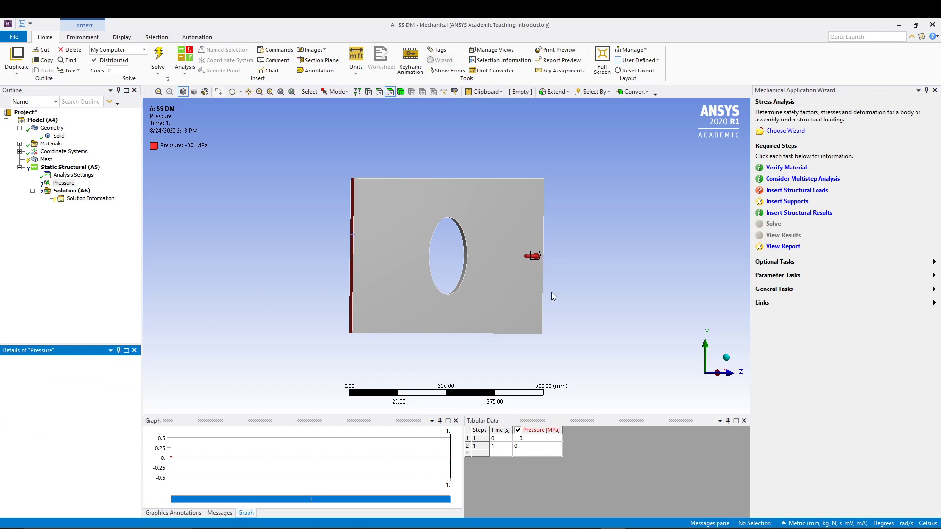
middle_drag(552, 292, 458, 321)
middle_drag(376, 281, 411, 254)
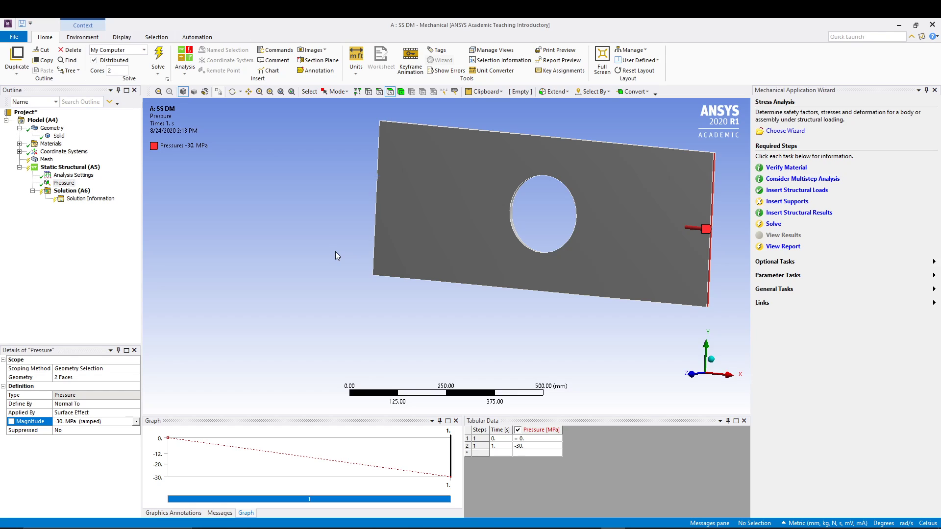
middle_drag(353, 207, 259, 244)
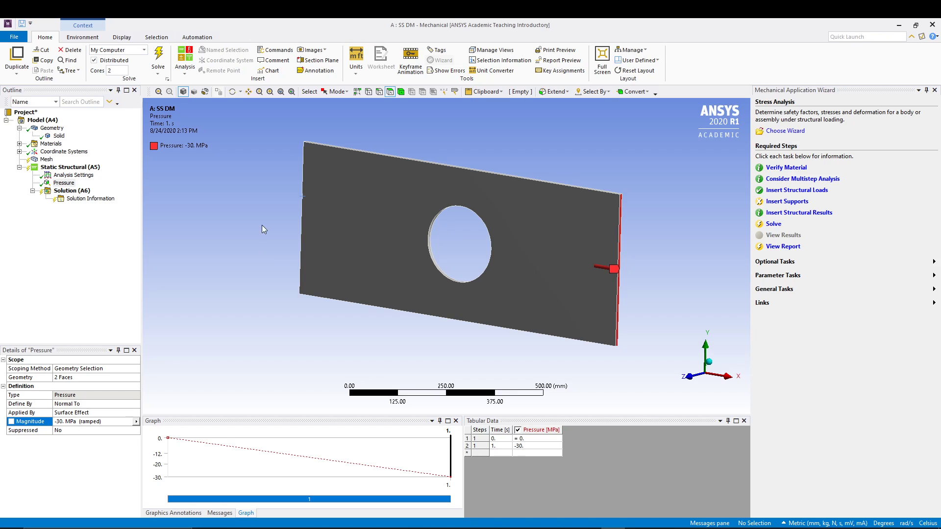
Step: Add a Total Deformation result to the Solution
click(72, 192)
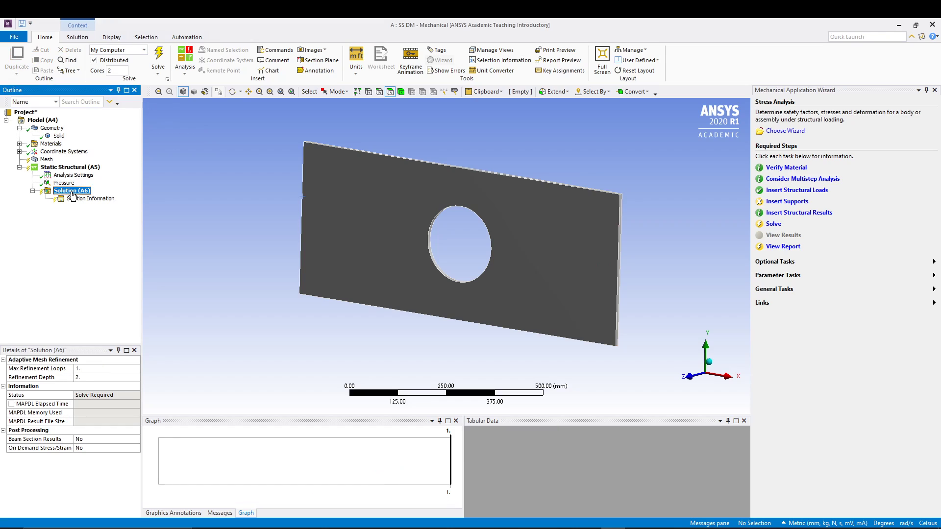
right_click(72, 195)
mouse_move(160, 201)
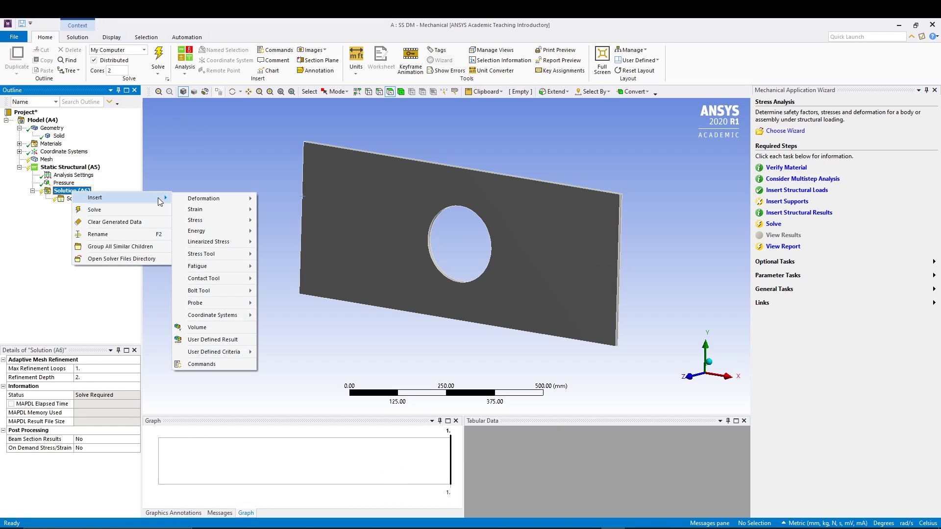
mouse_move(222, 198)
click(275, 198)
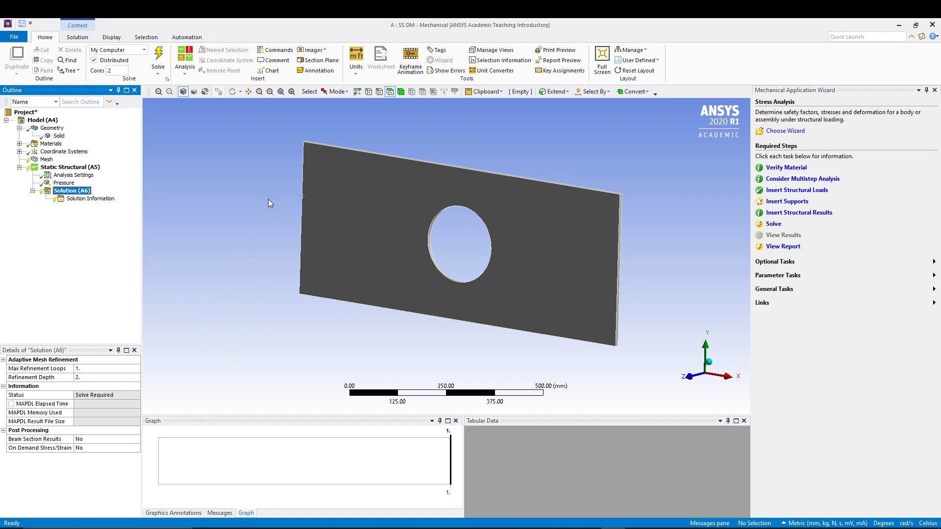
Step: Add an Equivalent (von-Mises) stress result
right_click(72, 195)
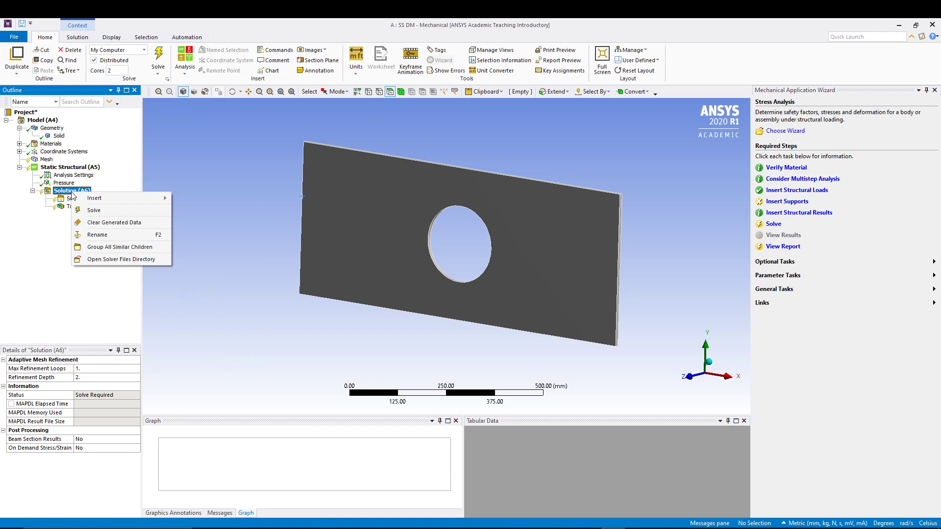
mouse_move(128, 198)
mouse_move(217, 225)
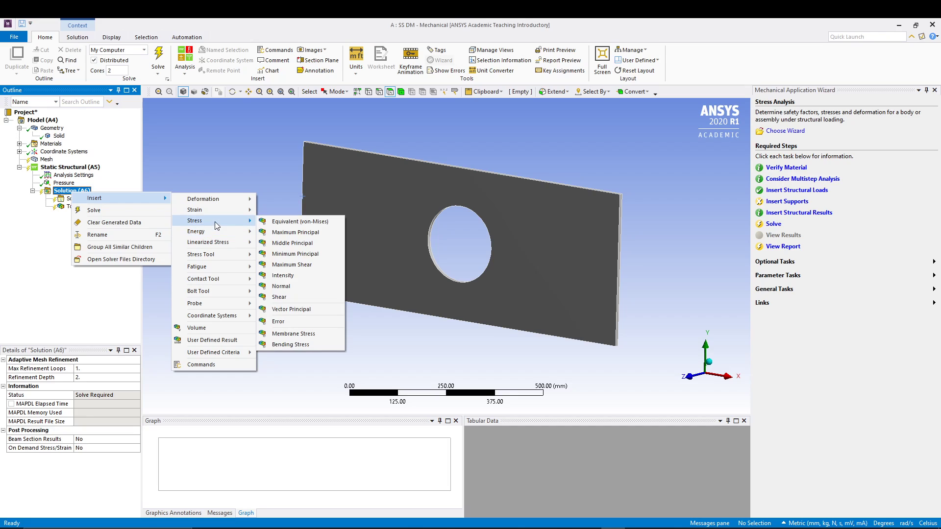
click(287, 223)
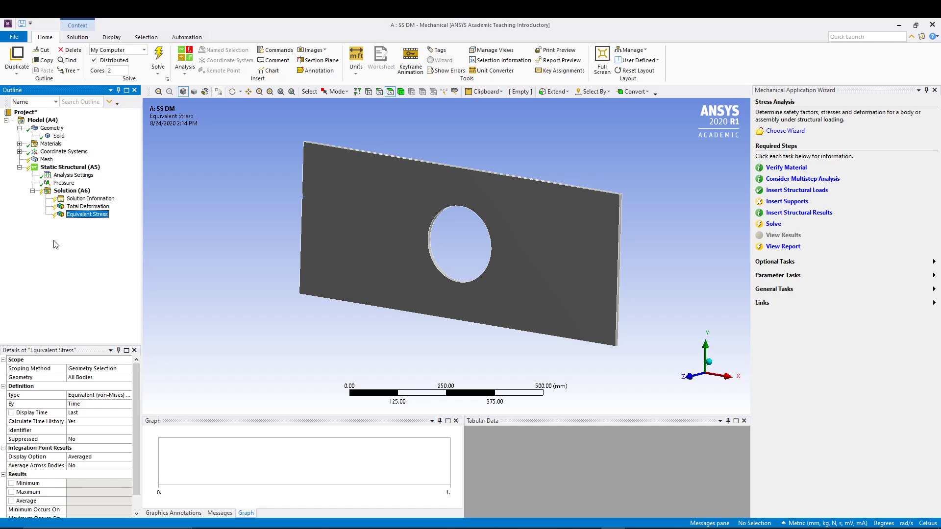
Step: Add a Max Equivalent Stress tool and select its Safety Factor result
right_click(76, 191)
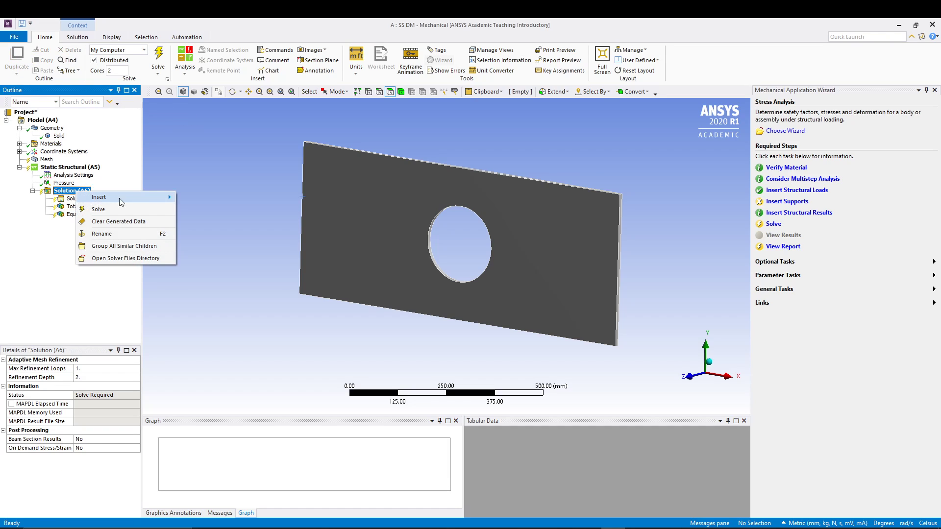
mouse_move(119, 198)
mouse_move(242, 259)
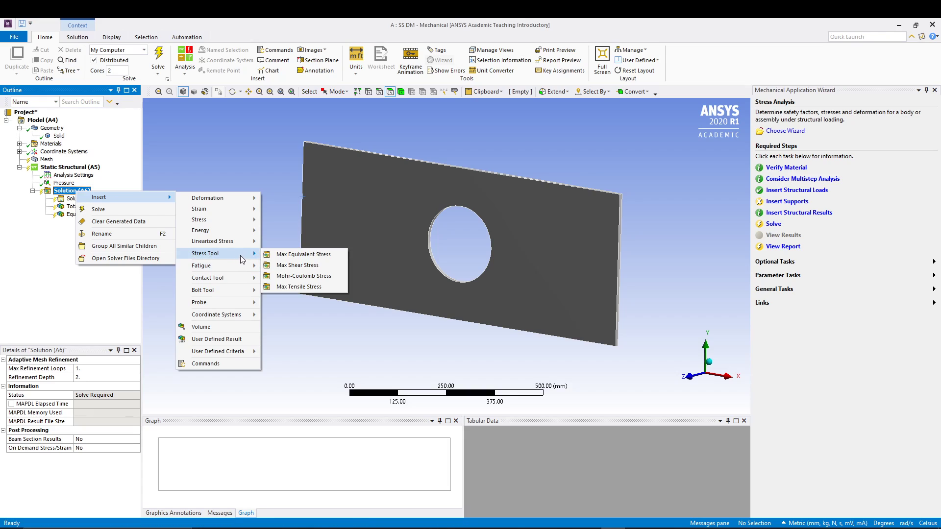
click(294, 254)
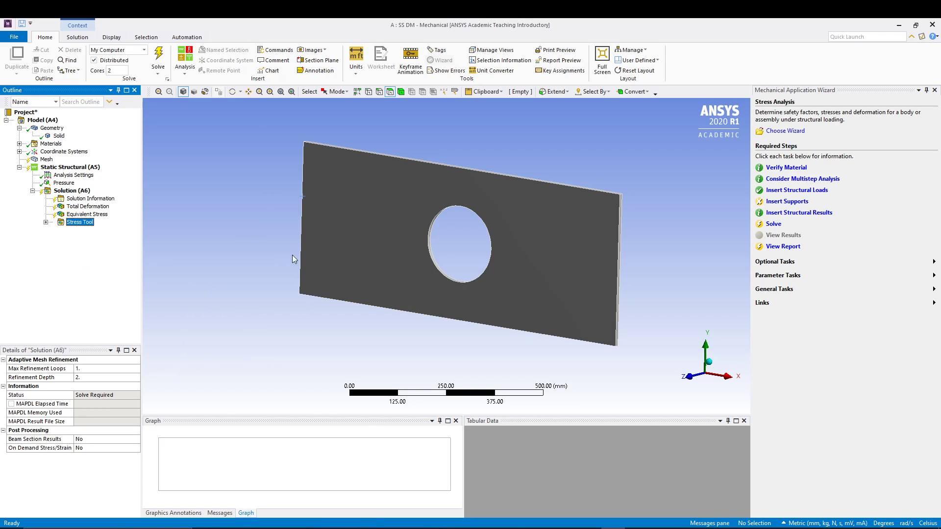
click(46, 222)
click(96, 230)
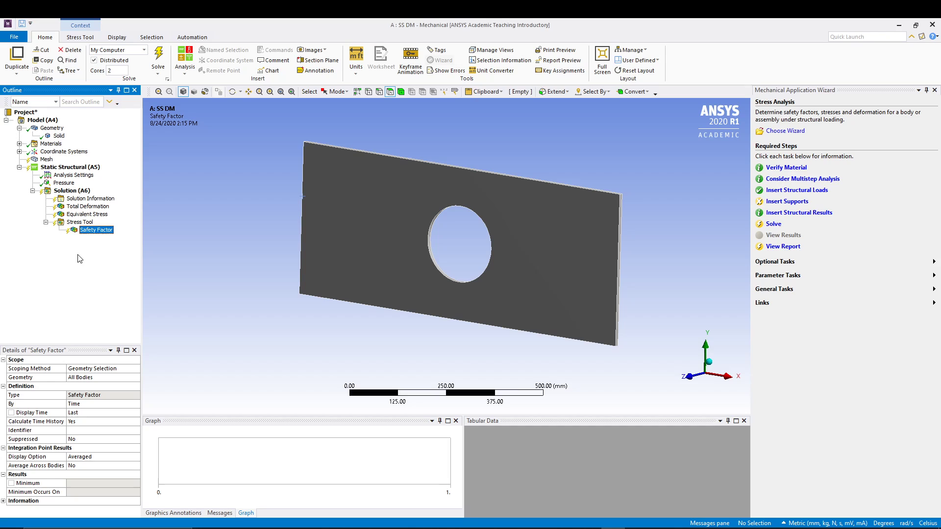
click(80, 222)
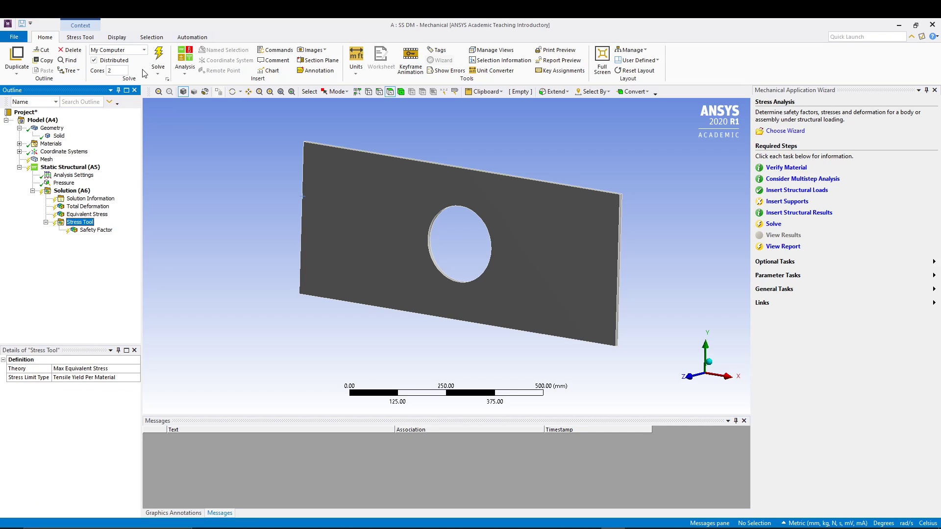
Step: Solve the plate analysis and review the solver pivot errors and rigid-body motion warning
click(158, 58)
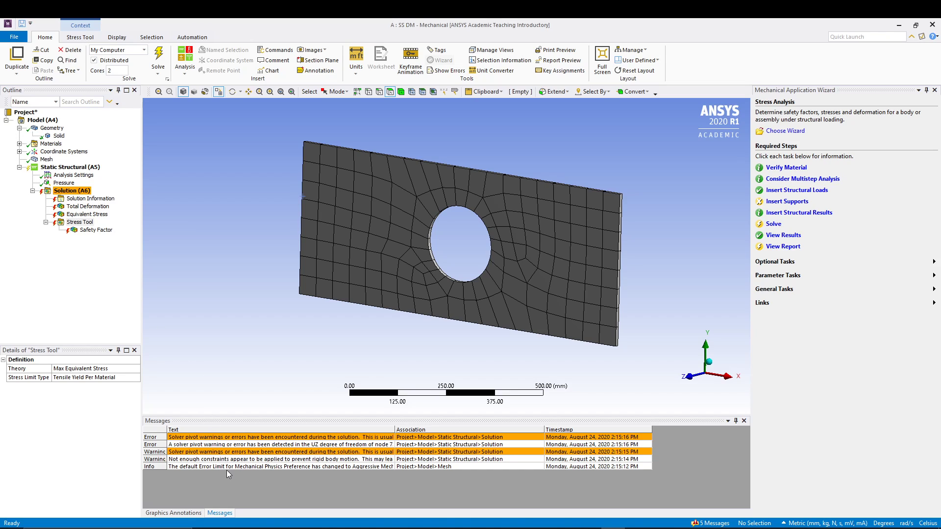
click(72, 294)
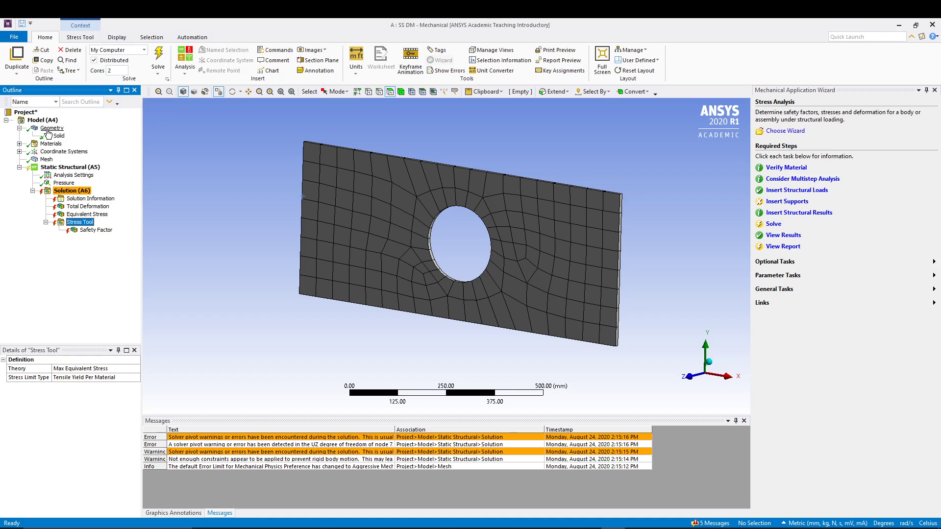
Step: Set Solver Pivot Checking to Off in Analysis Settings and re-solve with F5
click(73, 175)
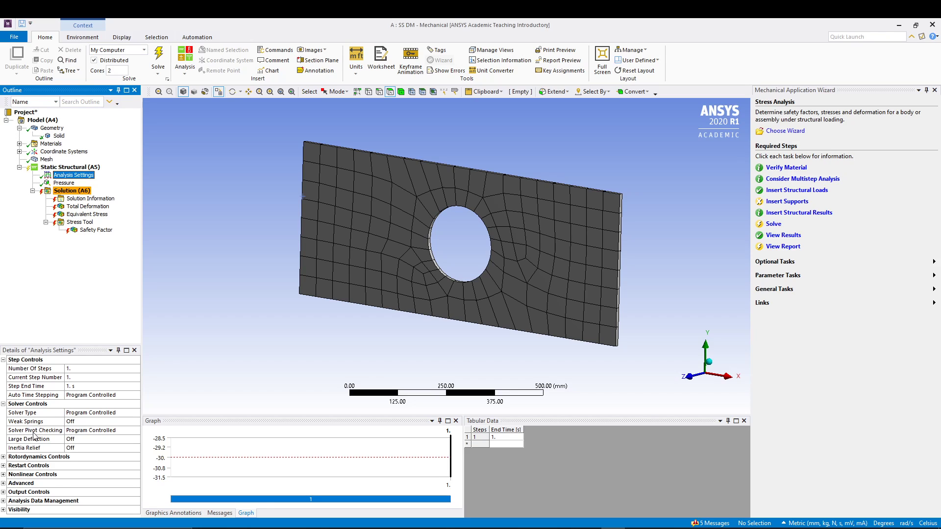
click(96, 431)
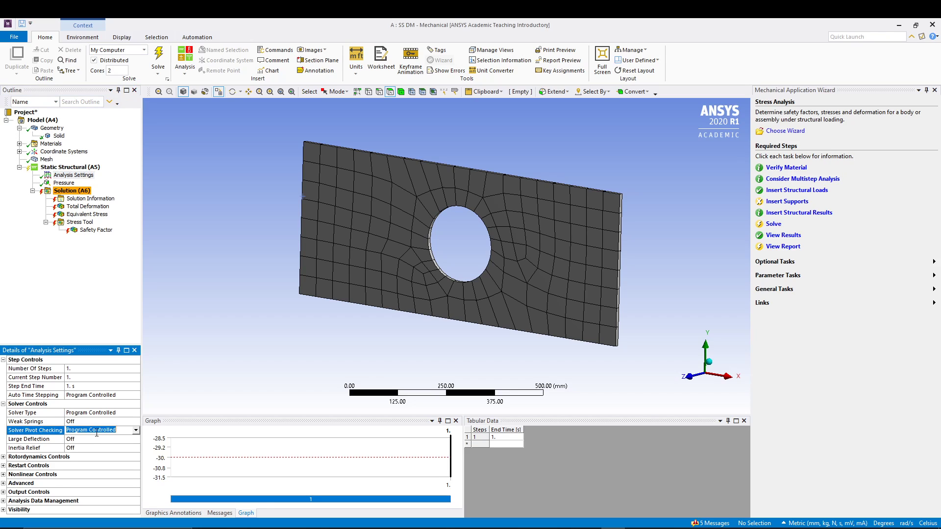
click(136, 431)
click(103, 459)
click(95, 286)
key(F5)
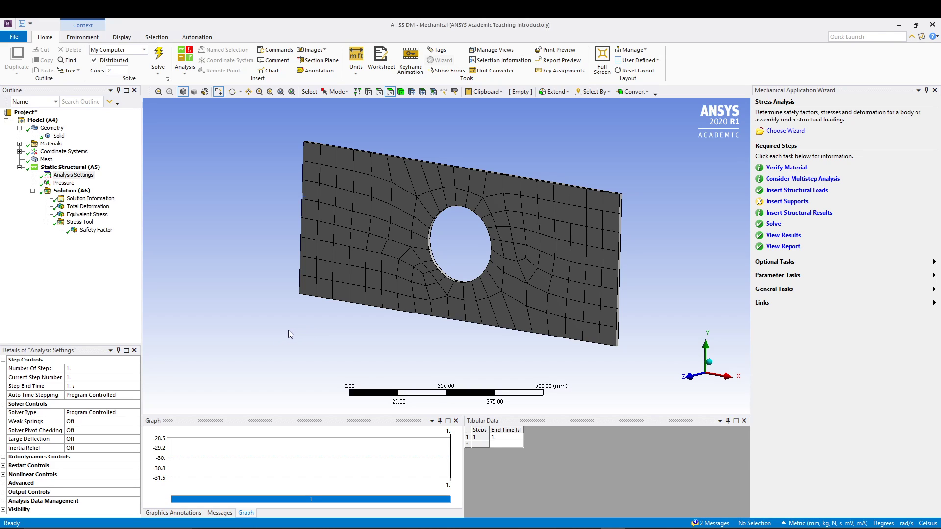
Step: Inspect the Total Deformation, Equivalent Stress and Safety Factor contours, then reselect Analysis Settings
mouse_move(289, 331)
middle_down()
mouse_move(281, 332)
mouse_move(305, 317)
mouse_move(307, 338)
middle_up()
click(73, 206)
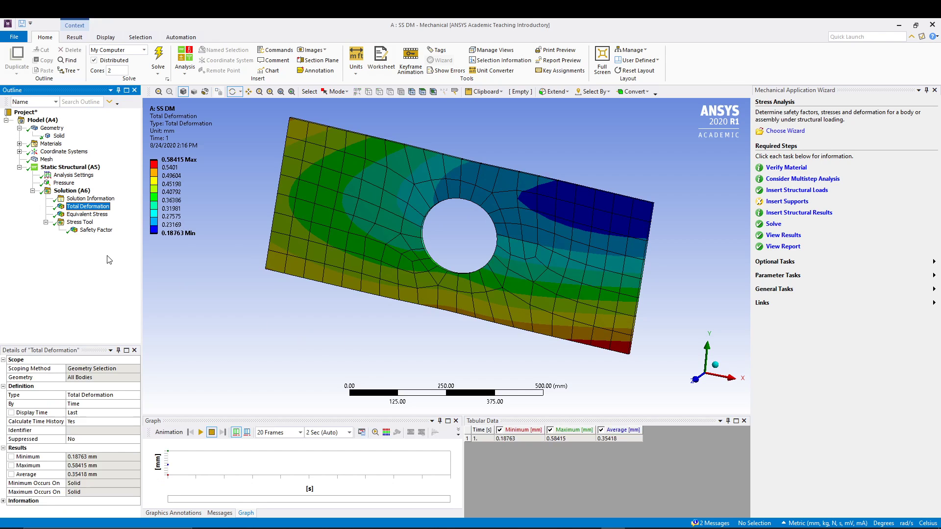
middle_drag(257, 273, 256, 310)
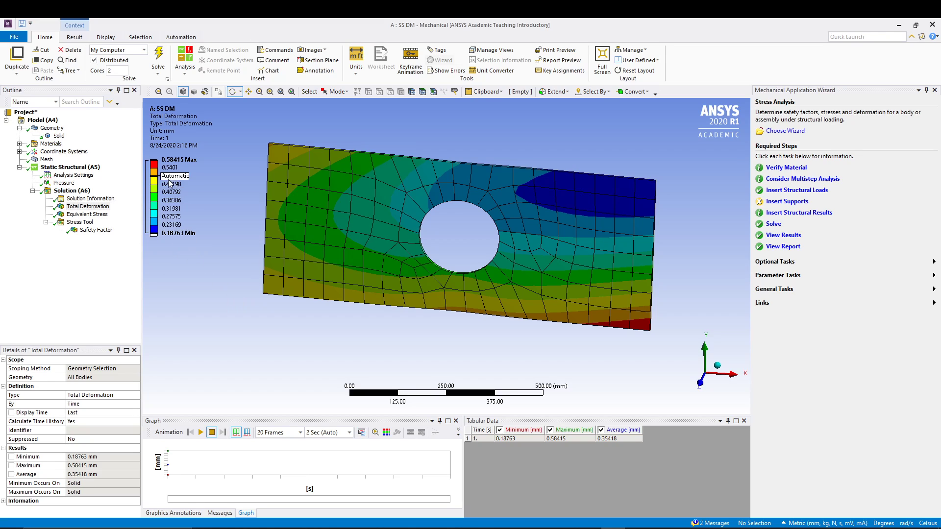
click(82, 216)
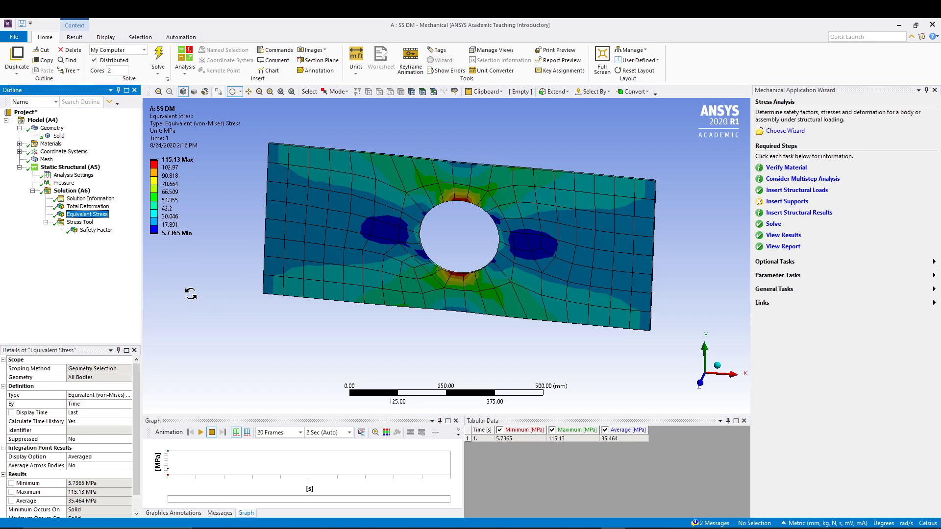
click(93, 230)
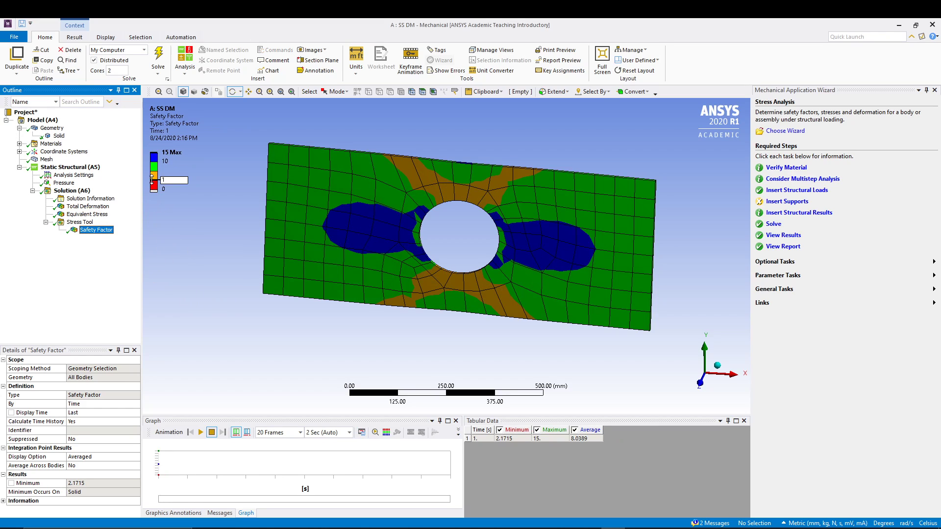
drag(194, 328, 274, 345)
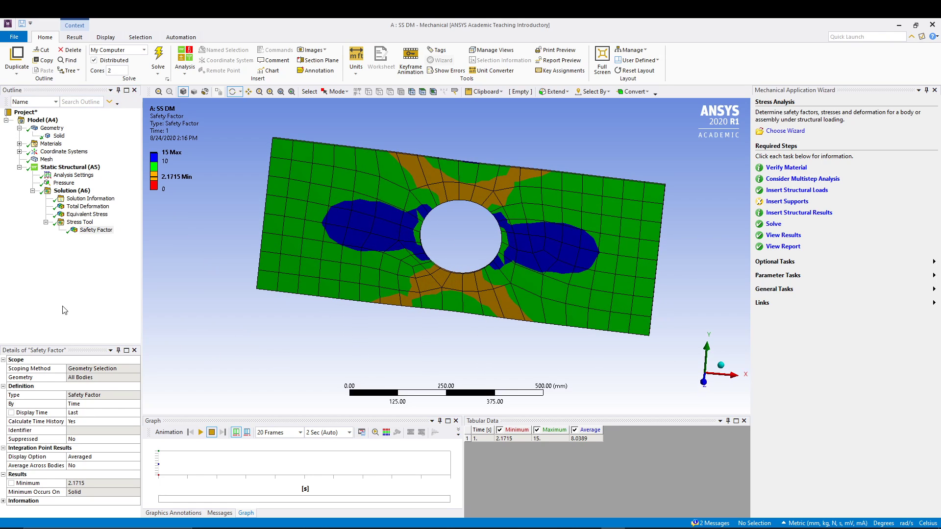
click(64, 175)
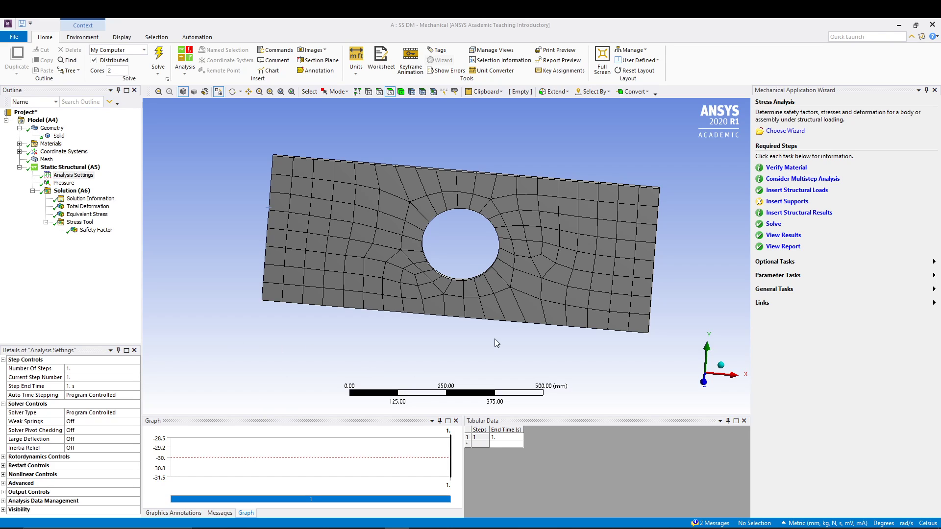
middle_drag(570, 157, 534, 162)
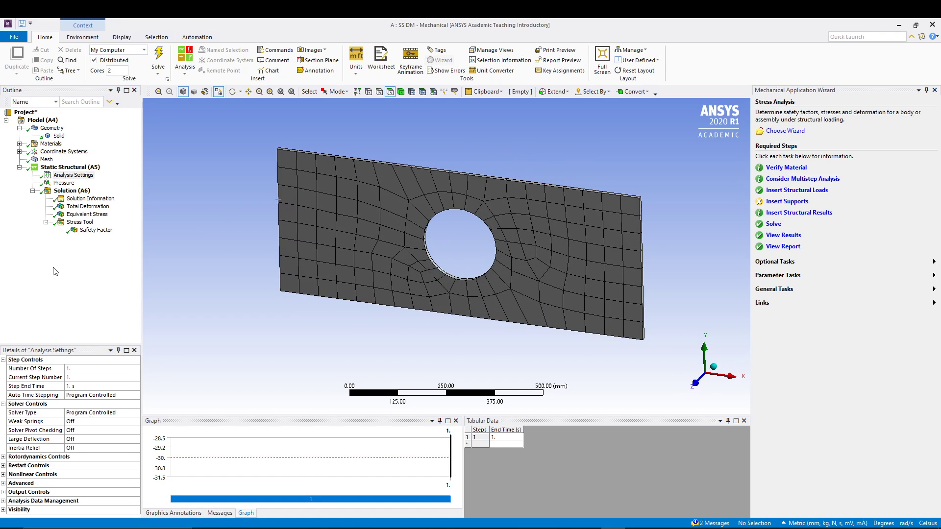
click(51, 431)
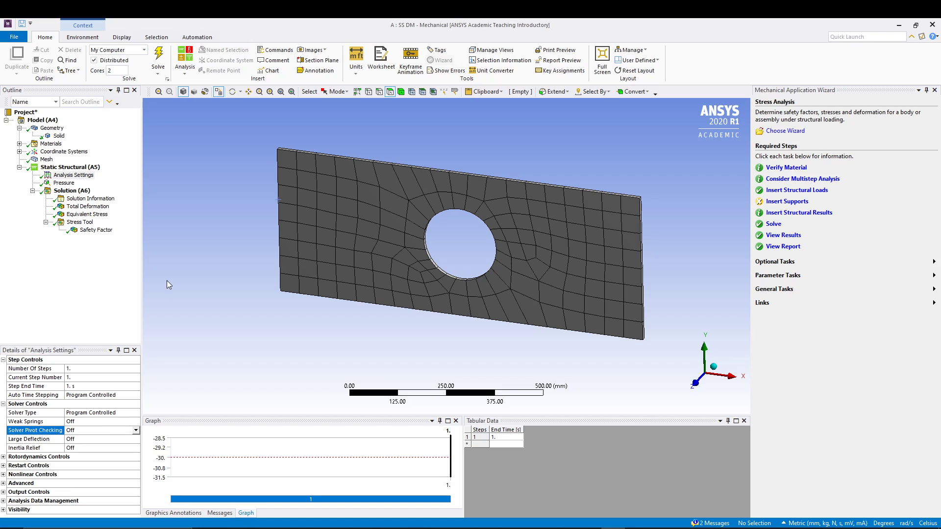
middle_drag(184, 292, 292, 279)
mouse_move(197, 275)
middle_down()
mouse_move(193, 294)
mouse_move(206, 290)
mouse_move(208, 258)
mouse_move(208, 273)
middle_up()
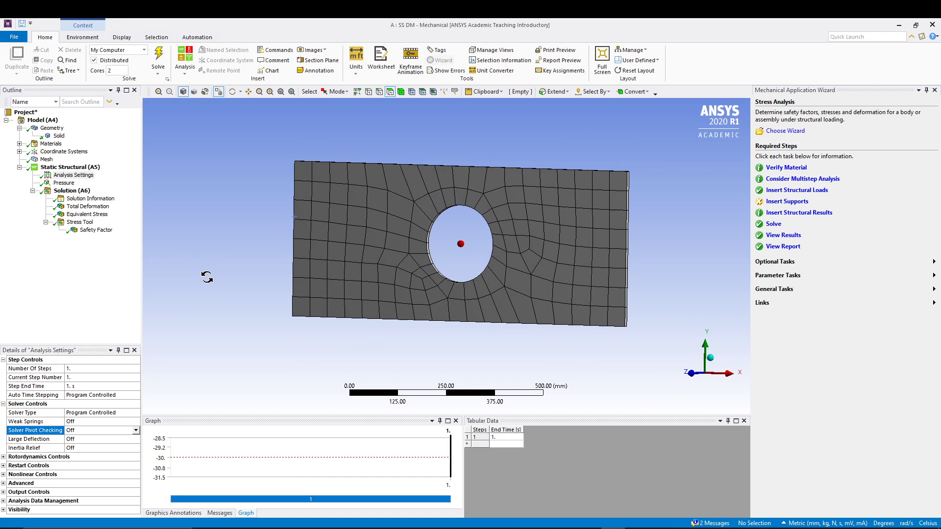
Step: Show Equivalent Stress, then the Safety Factor contour spanning 2.1715 to 15
click(85, 216)
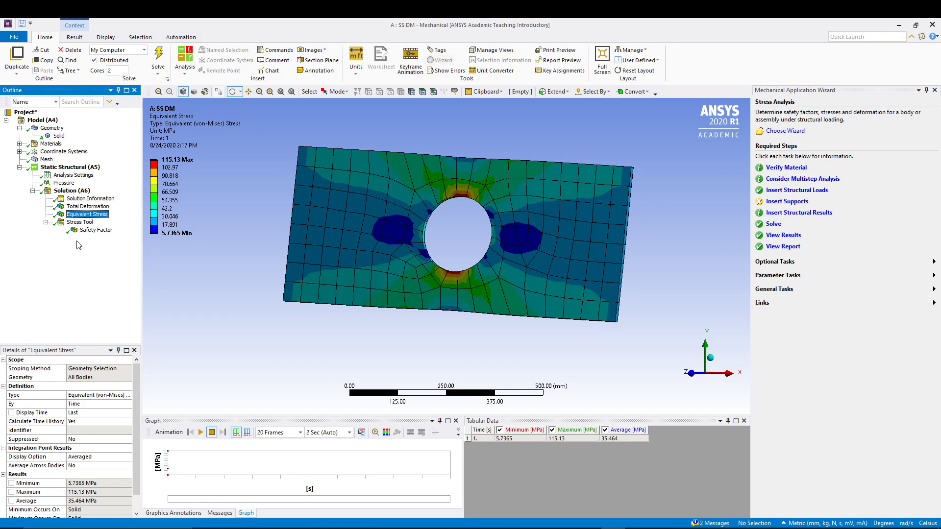
click(92, 230)
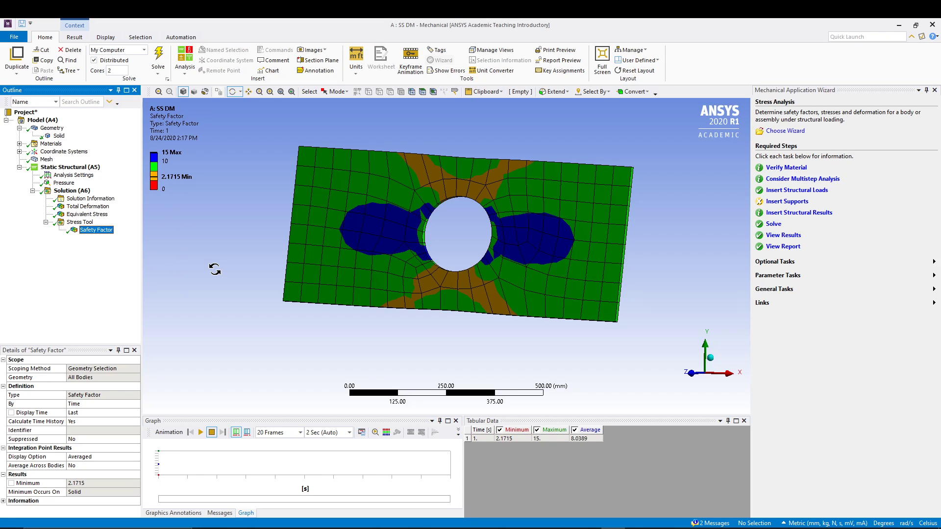
drag(227, 267, 425, 236)
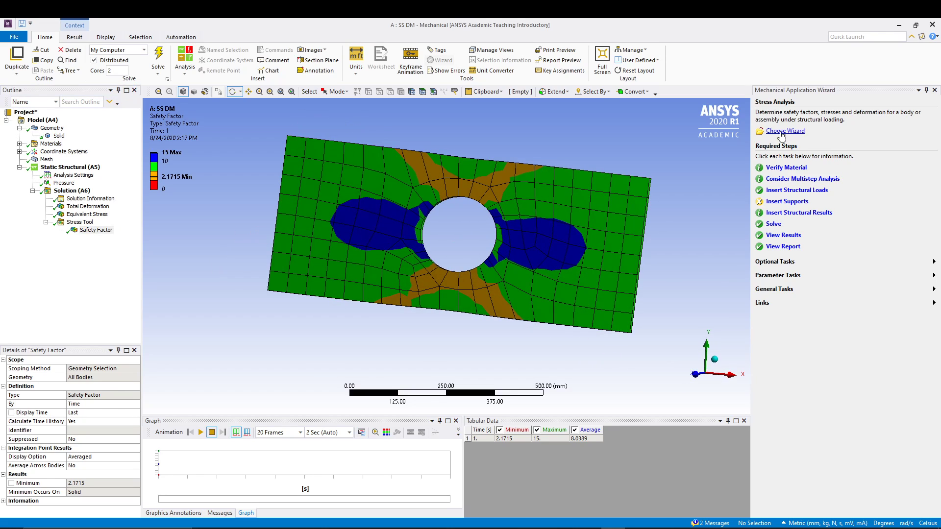